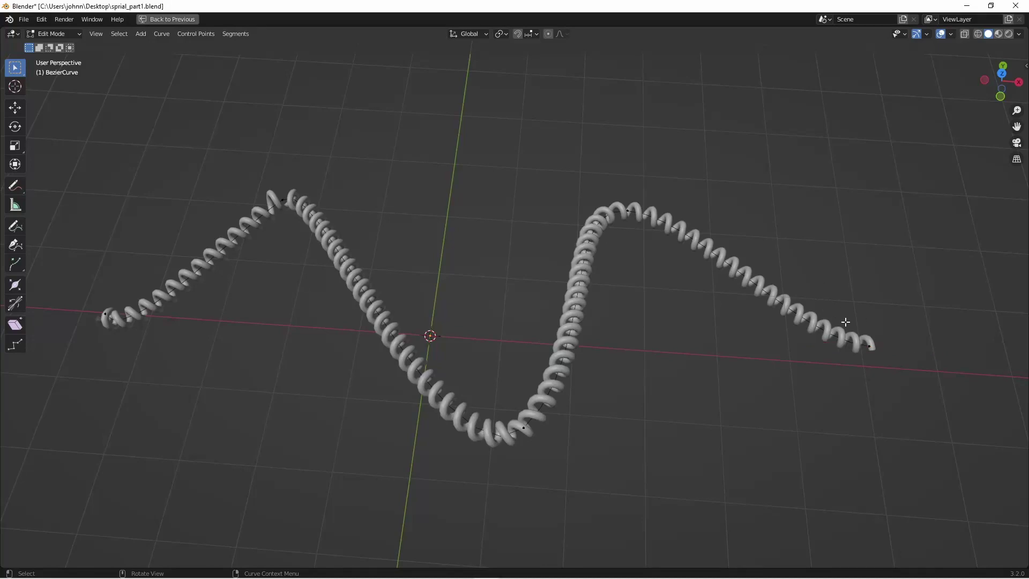
Move the coiled curve's far end point to straighten out its last section, and reposition the control point at its lowest bend
left_click_drag(861, 320, 893, 390)
key("g")
left_click(849, 197)
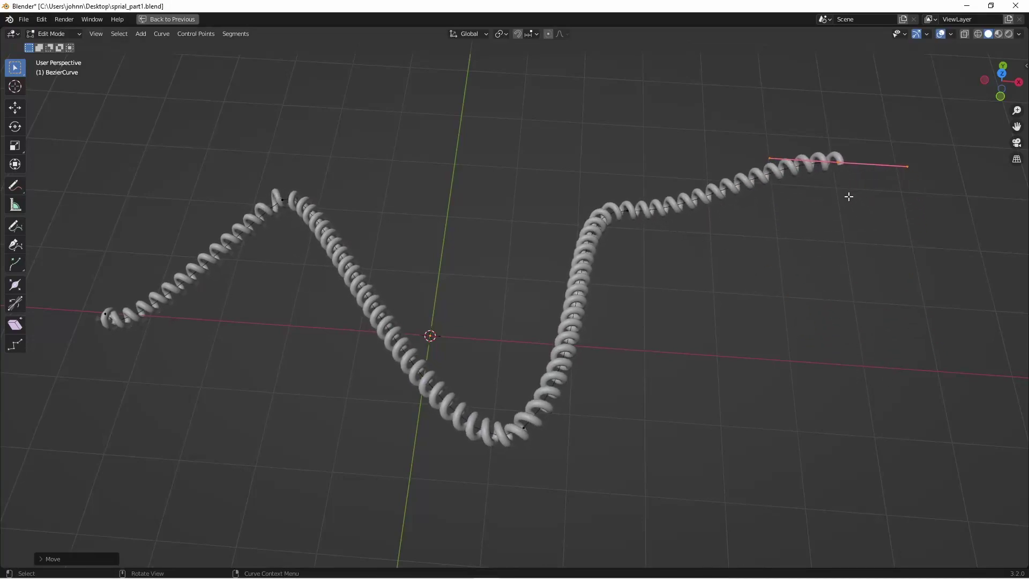
middle_click_drag(756, 337, 562, 269)
left_click_drag(438, 195, 527, 313)
key("g")
left_click(540, 399)
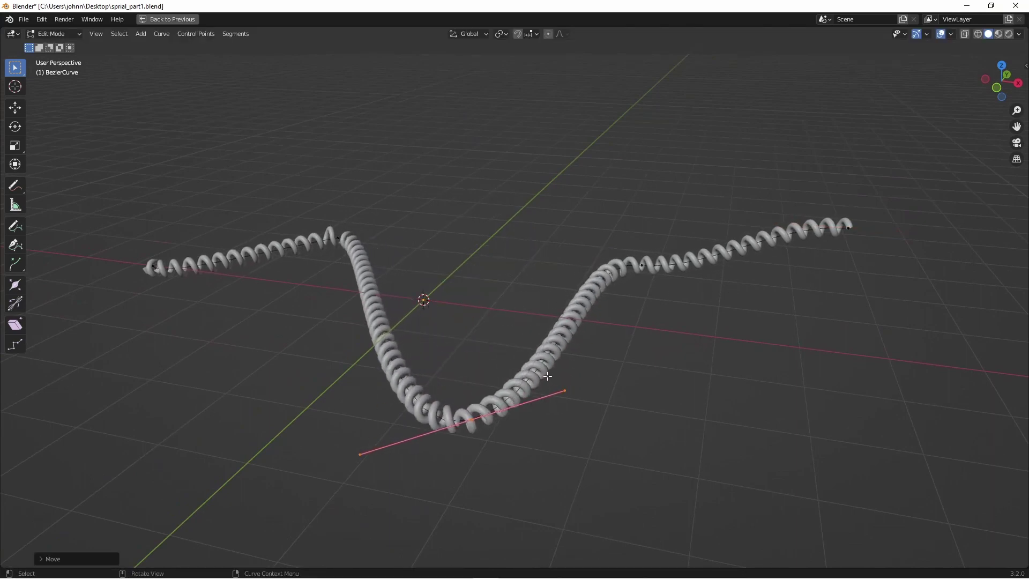
Move the control point at the coiled curve's upper bend near the far end and leave Edit Mode
left_click_drag(602, 220, 656, 296)
key("g")
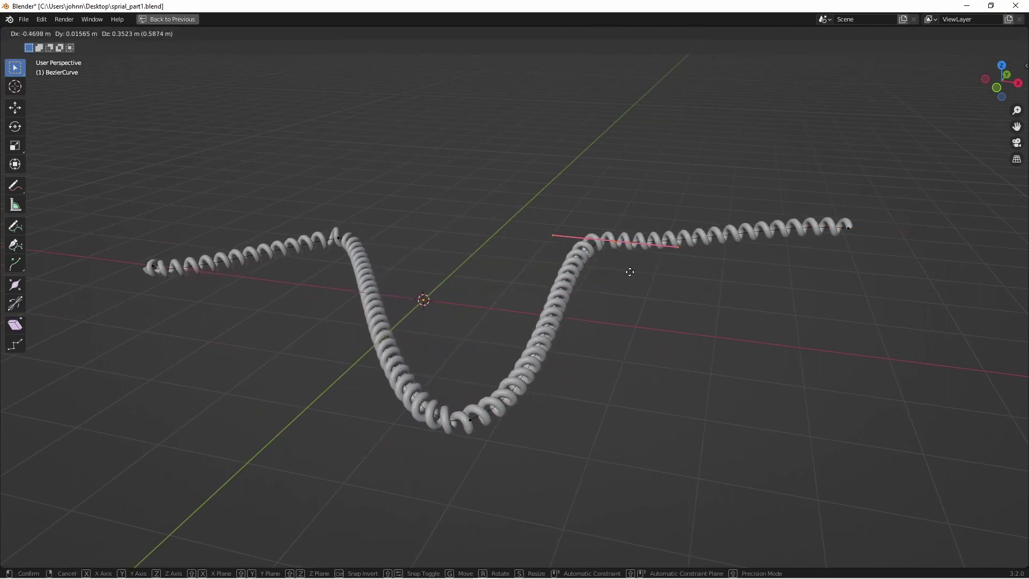
left_click(604, 212)
key("Tab")
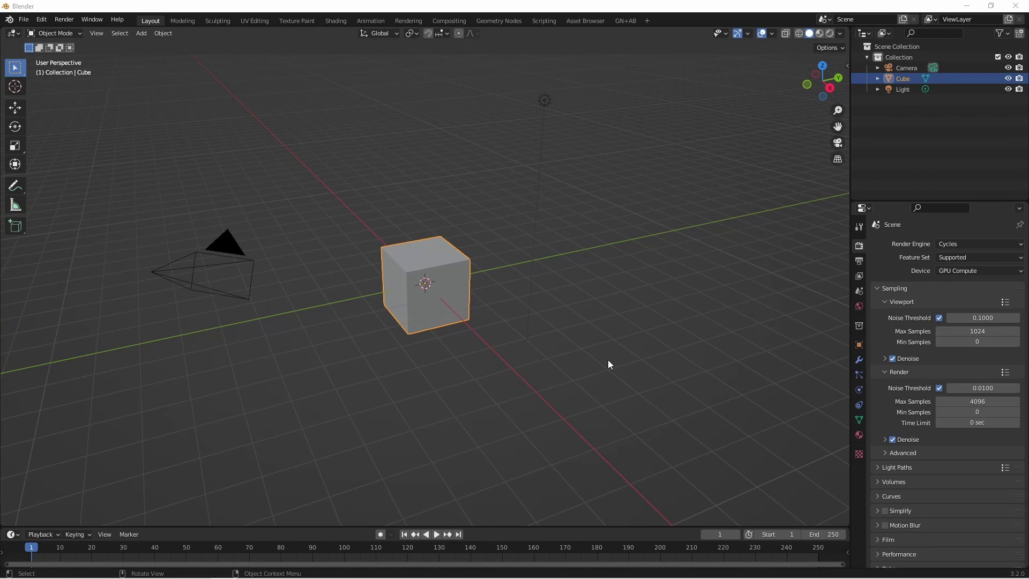
Delete all default objects from the new scene and add a Bezier curve
key("a")
key("Delete")
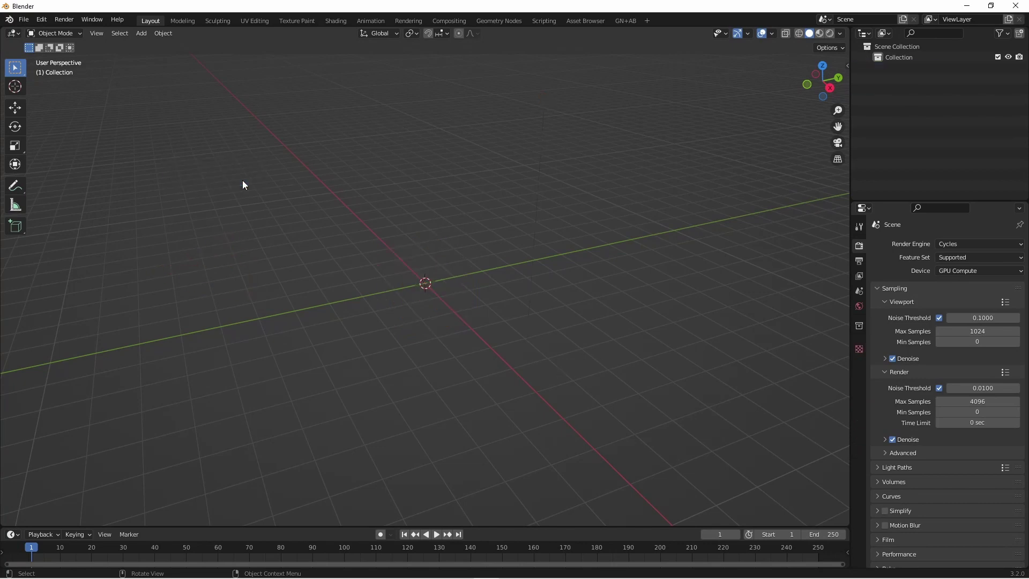
key("shift+a")
mouse_move(432, 280)
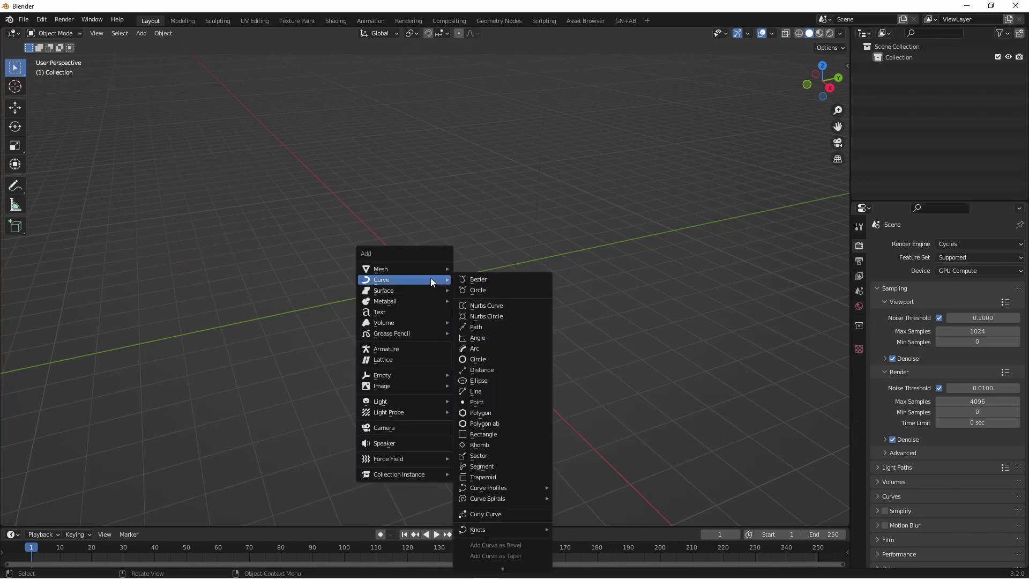
left_click(470, 278)
key("KP_7")
scroll(452, 292, "up", 10)
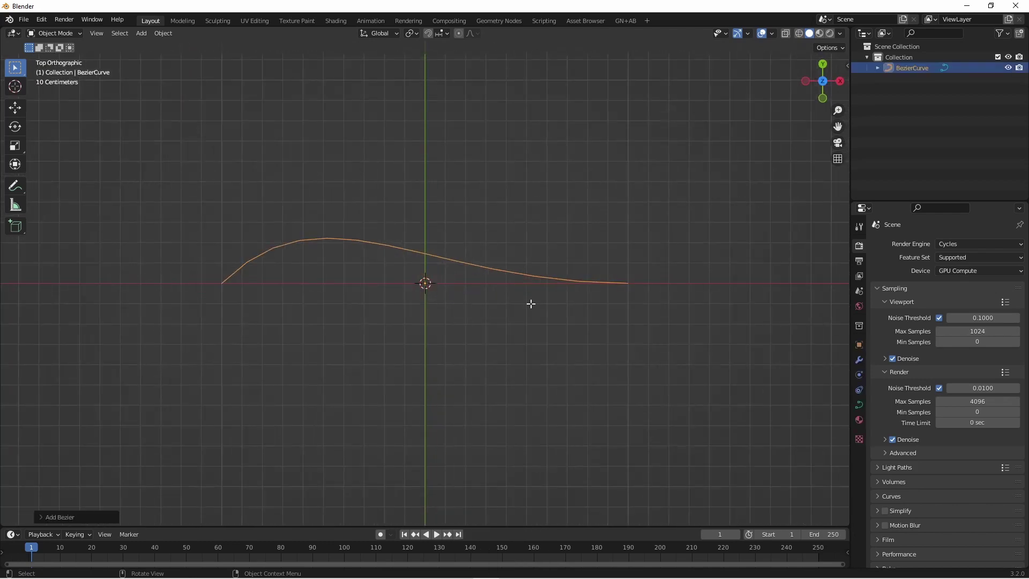
Extend the Bezier curve in Edit Mode by extruding two more points from its +X end, forming a dip and a rise
key("Tab")
scroll(531, 303, "down", 4)
middle_click_drag(531, 303, 442, 322, "shift")
left_click(438, 300)
key("g")
left_click(595, 377)
key("e")
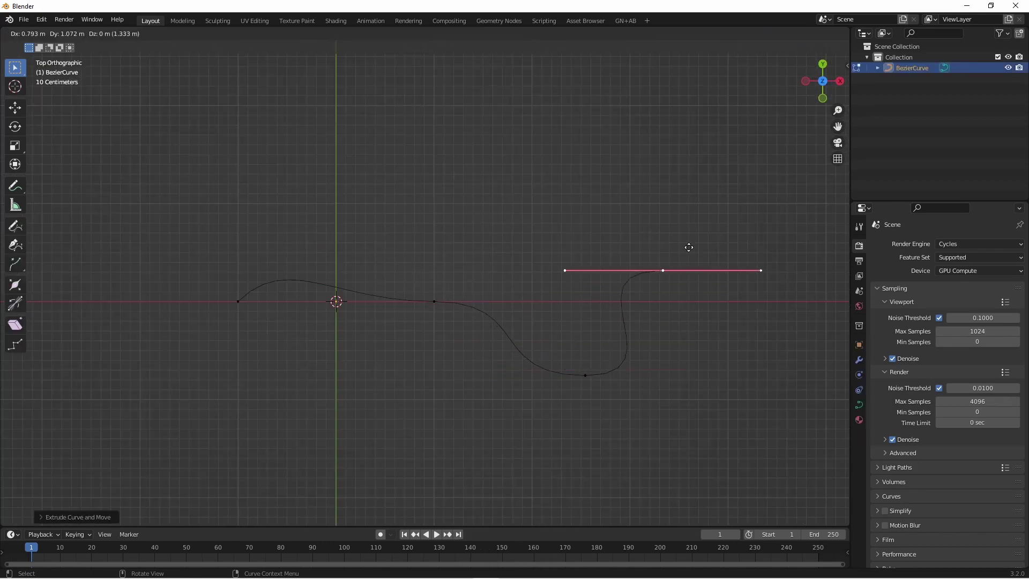
left_click(776, 188)
key("Tab")
middle_click_drag(600, 268, 561, 312)
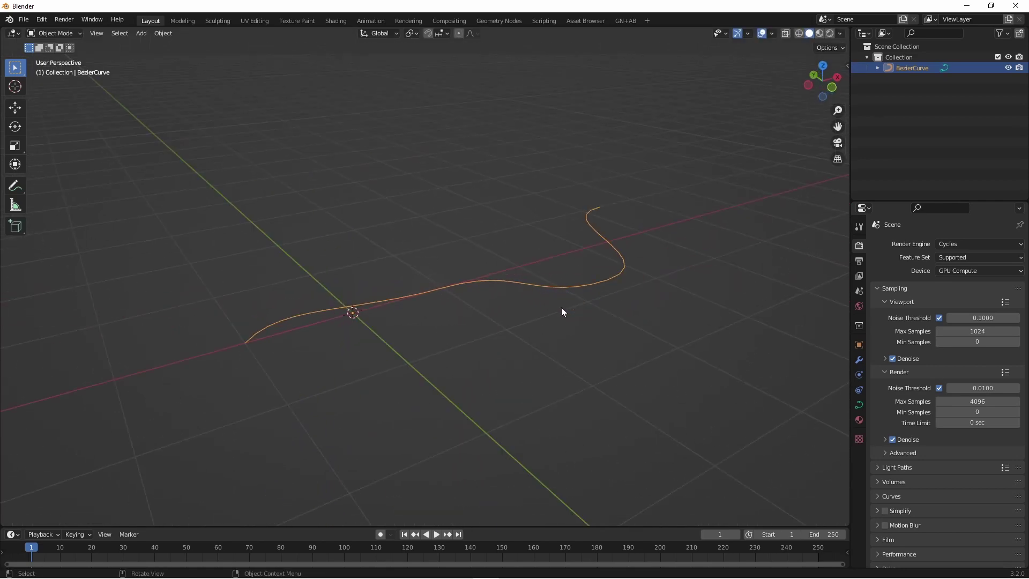
Create a new Geometry Nodes group for the Bezier curve and add a Curve Line node above the Group Input
left_click(504, 23)
left_click(416, 318)
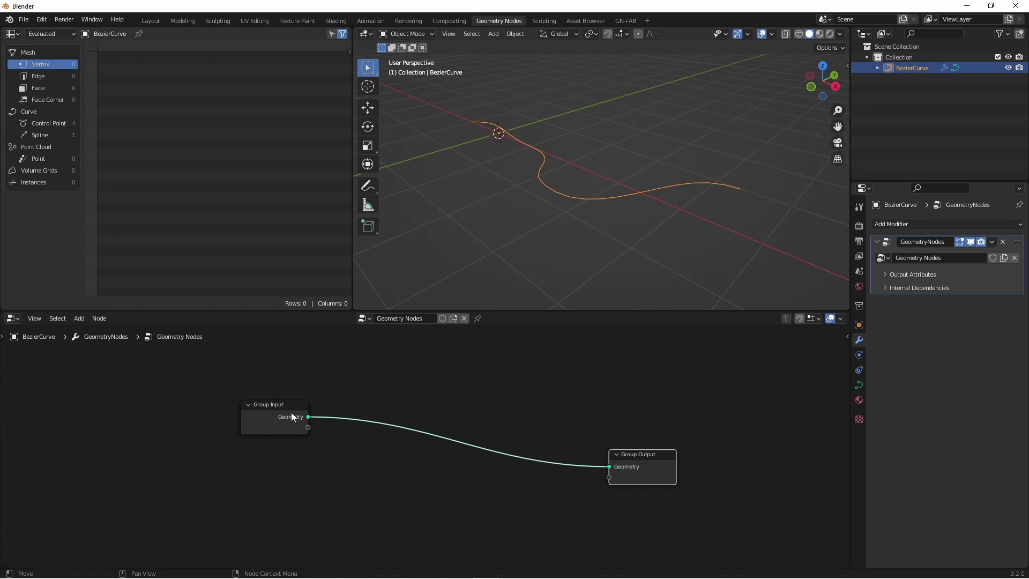
key("shift+a")
mouse_move(370, 398)
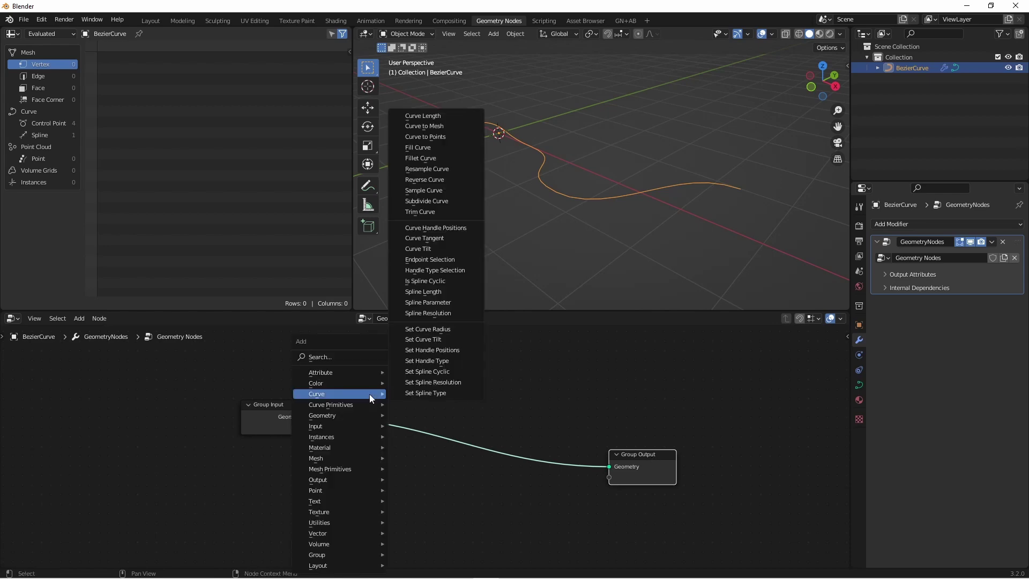
left_click(430, 437)
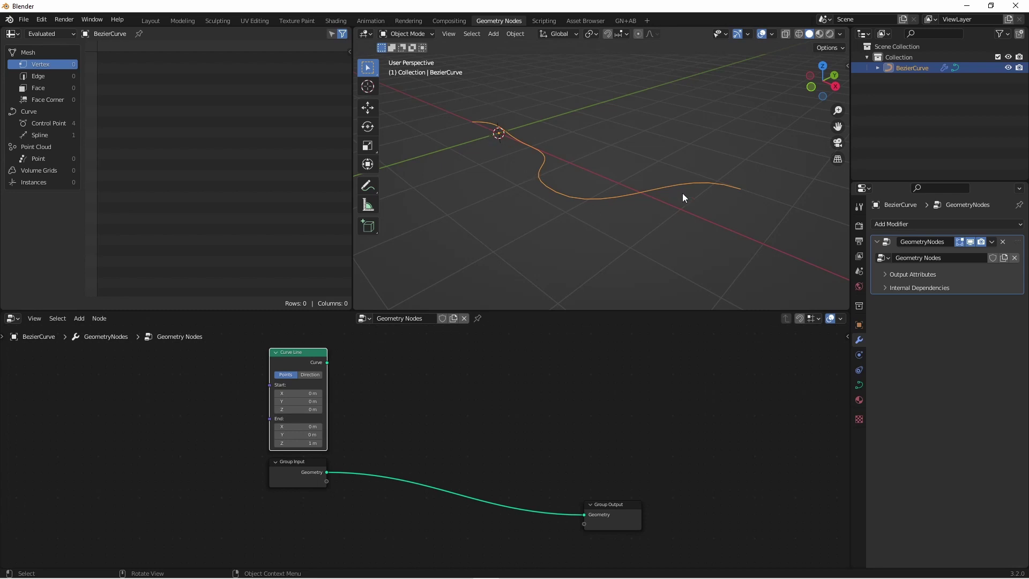
Add a Sample Curve node in Factor mode and feed the Group Input geometry into its Curve input
left_click_drag(625, 505, 676, 478)
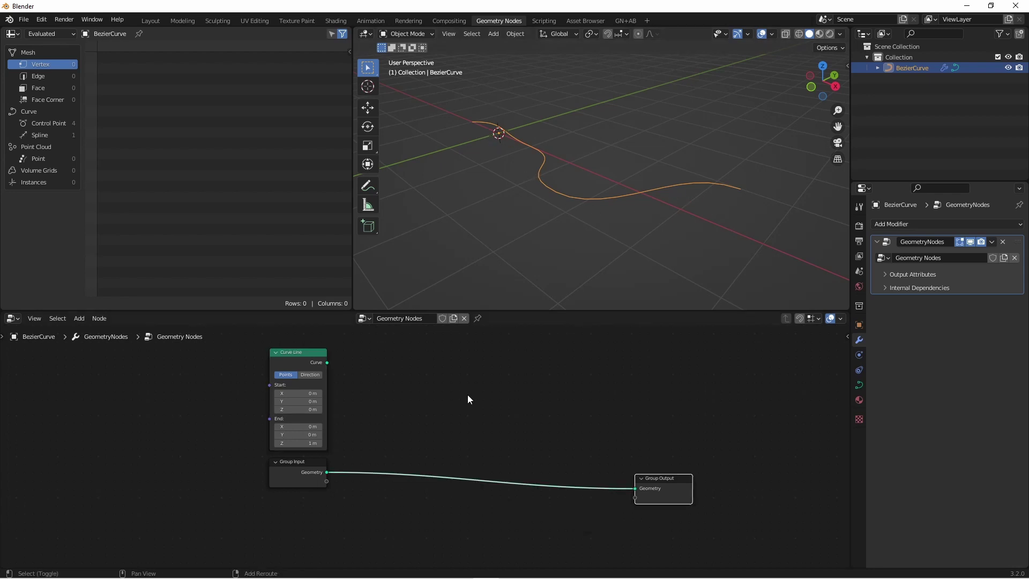
key("shift+a")
mouse_move(468, 397)
mouse_move(445, 384)
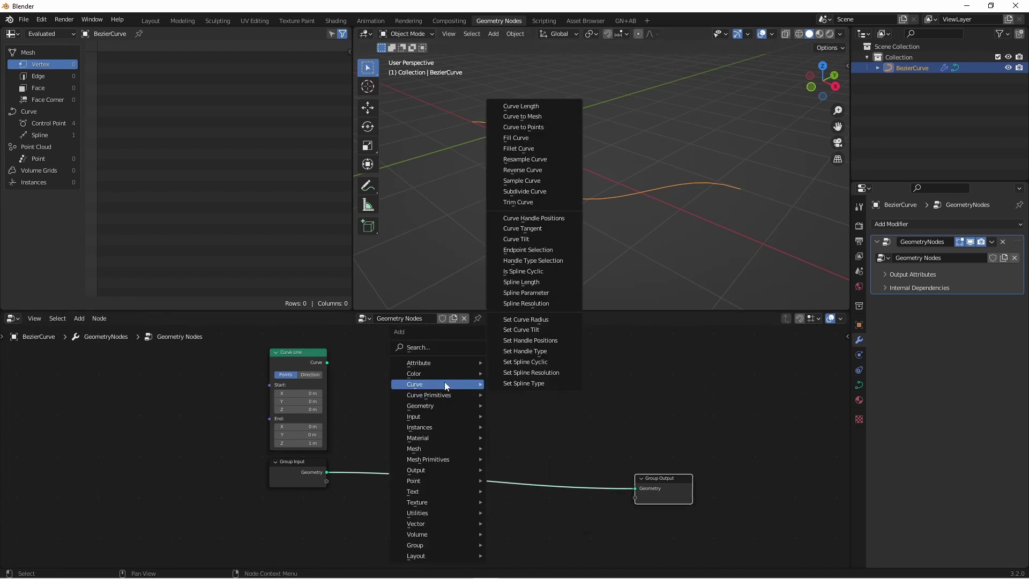
left_click(522, 181)
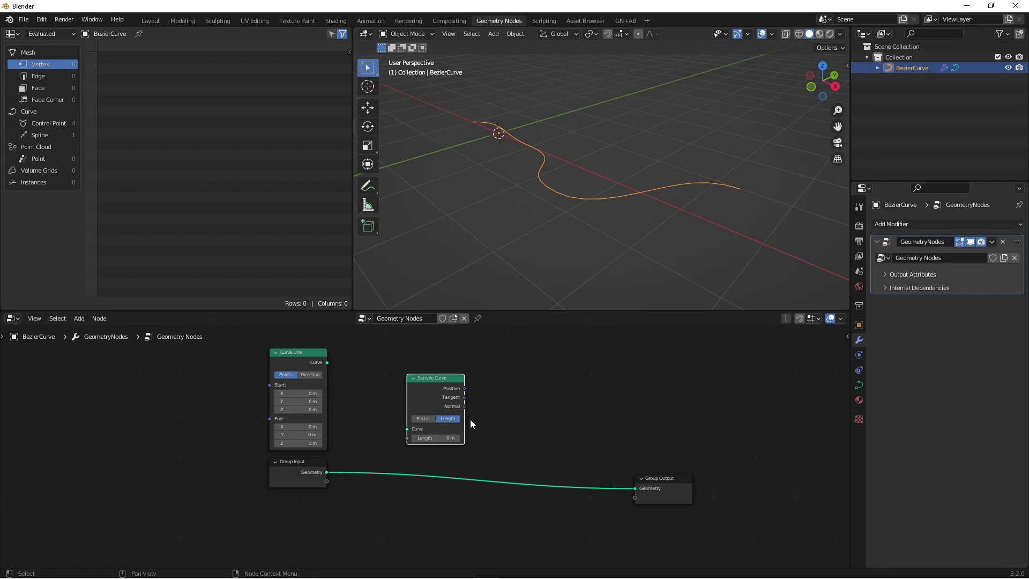
left_click(423, 418)
left_click_drag(327, 472, 407, 428)
left_click_drag(439, 385, 421, 400)
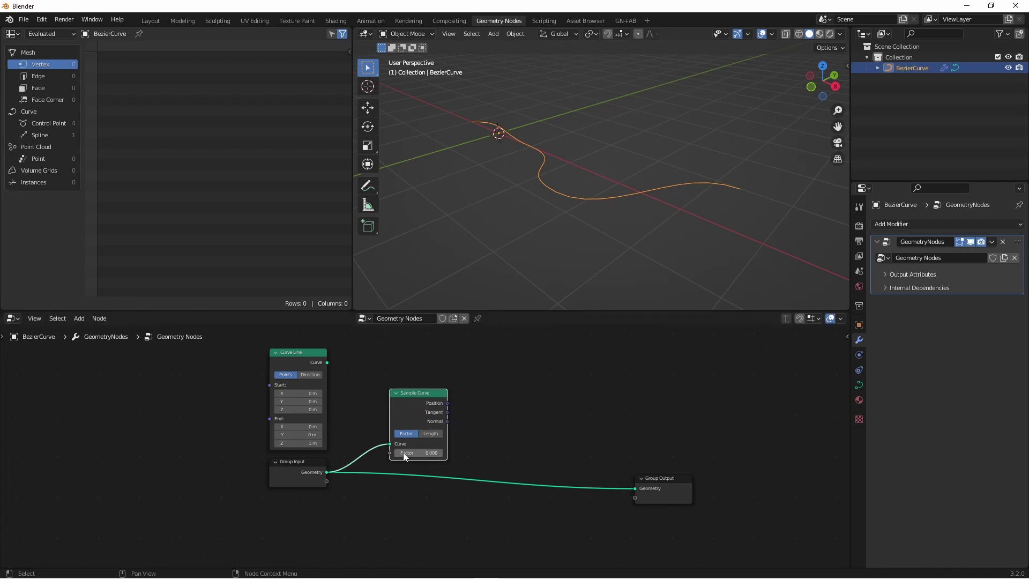
left_click_drag(403, 393, 464, 396)
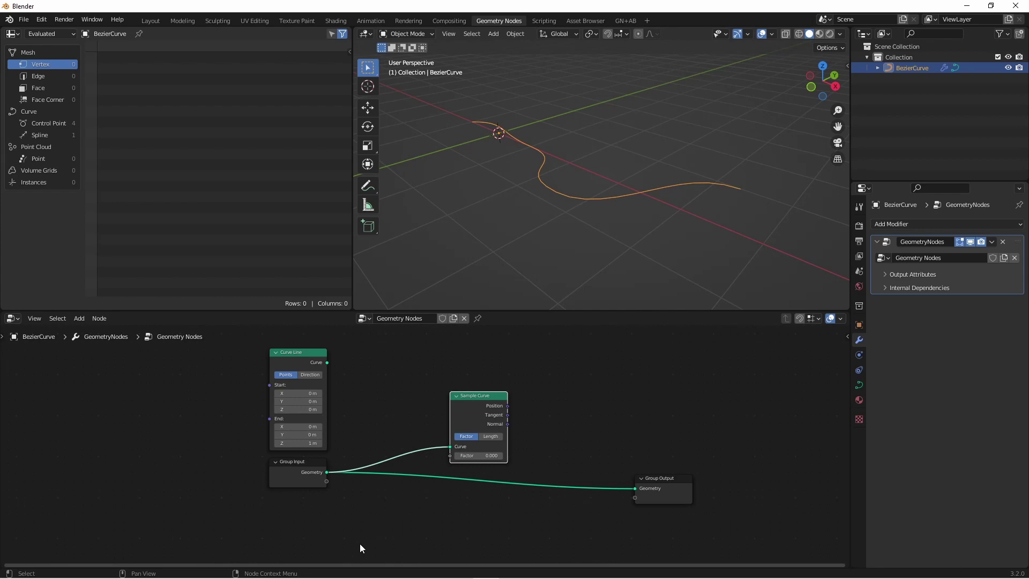
Add a Spline Parameter node and connect its Factor output to the Sample Curve's Factor input
middle_click_drag(348, 531, 334, 516)
key("shift+a")
mouse_move(320, 395)
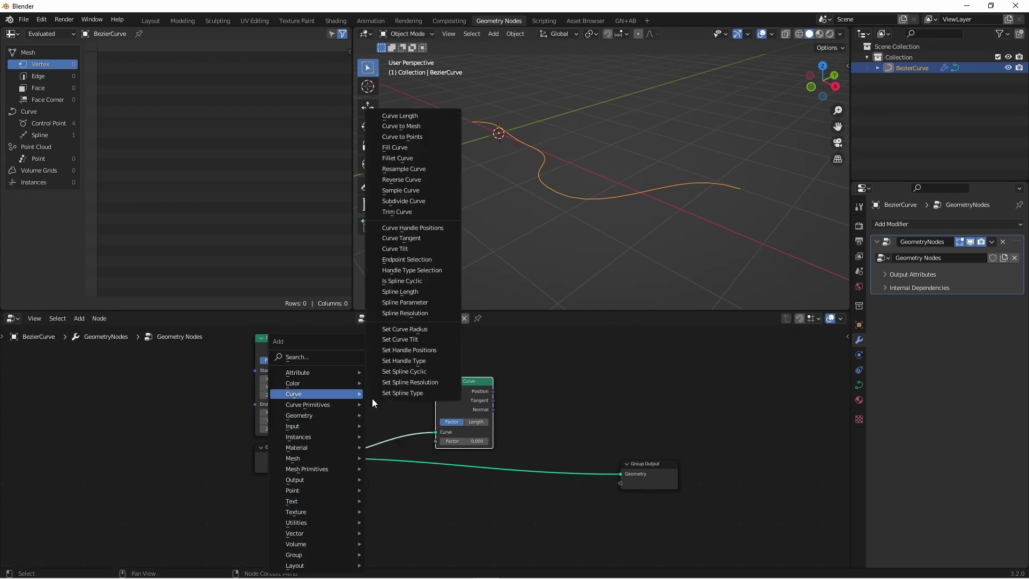
left_click(404, 302)
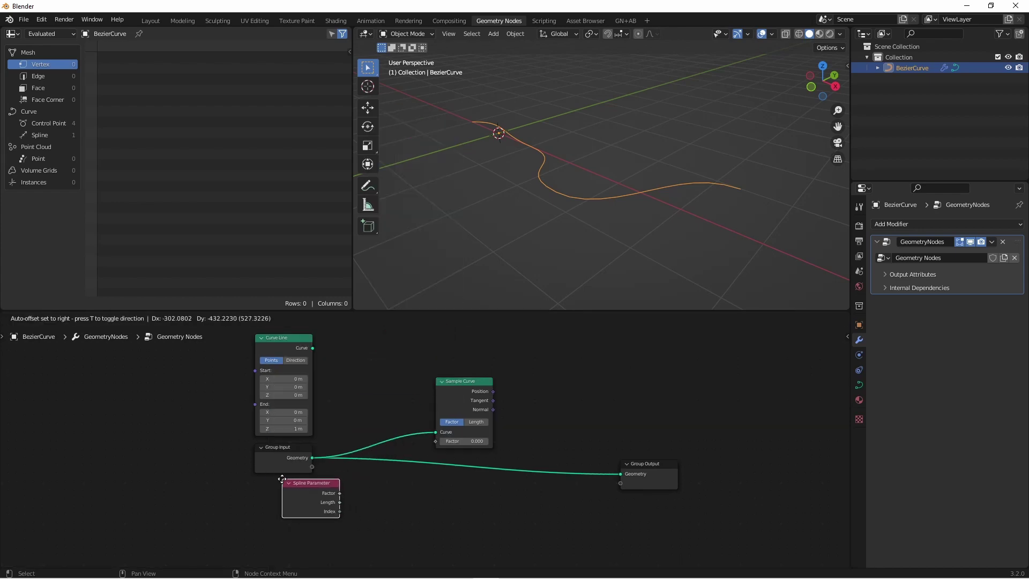
left_click(321, 498)
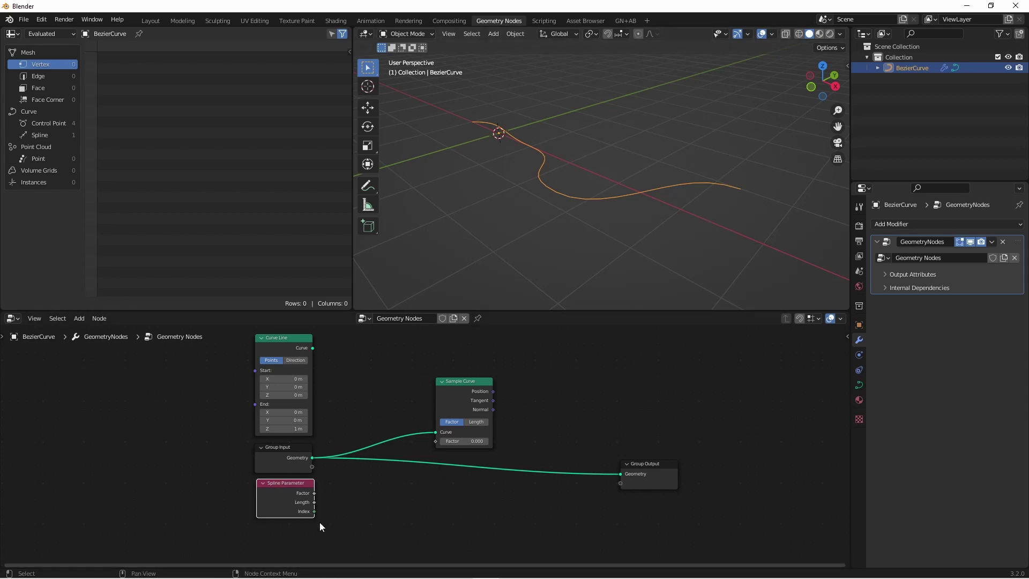
left_click_drag(314, 493, 445, 443)
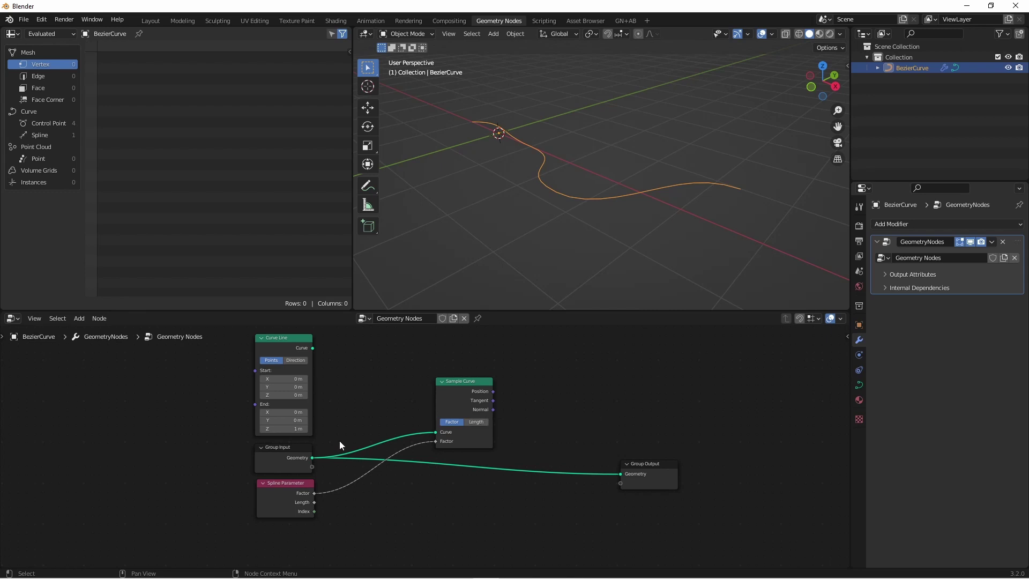
left_click_drag(461, 385, 436, 436)
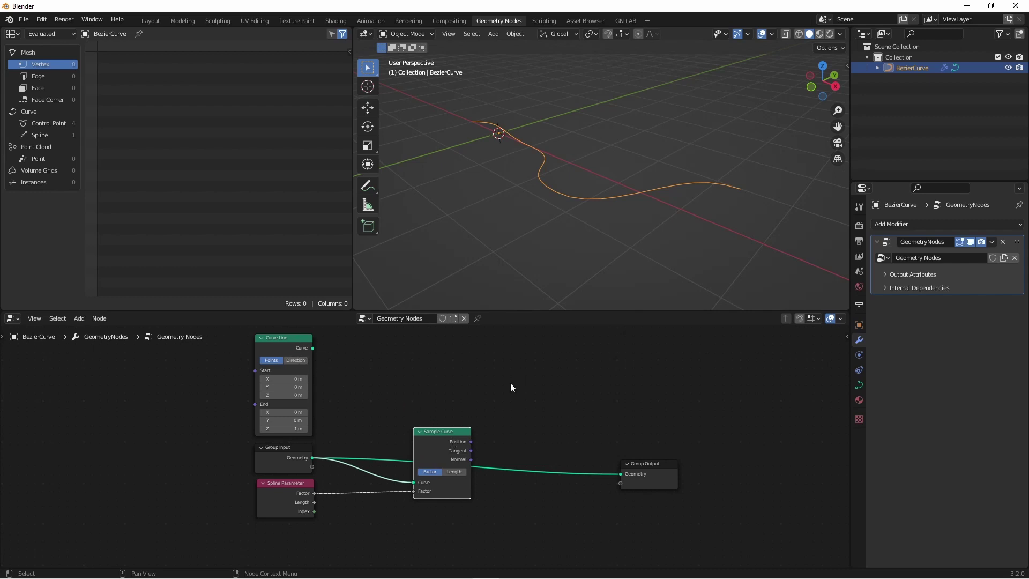
Add a Set Position node fed by the Curve Line, and insert a Join Geometry node between Group Input and Group Output
key("shift+a")
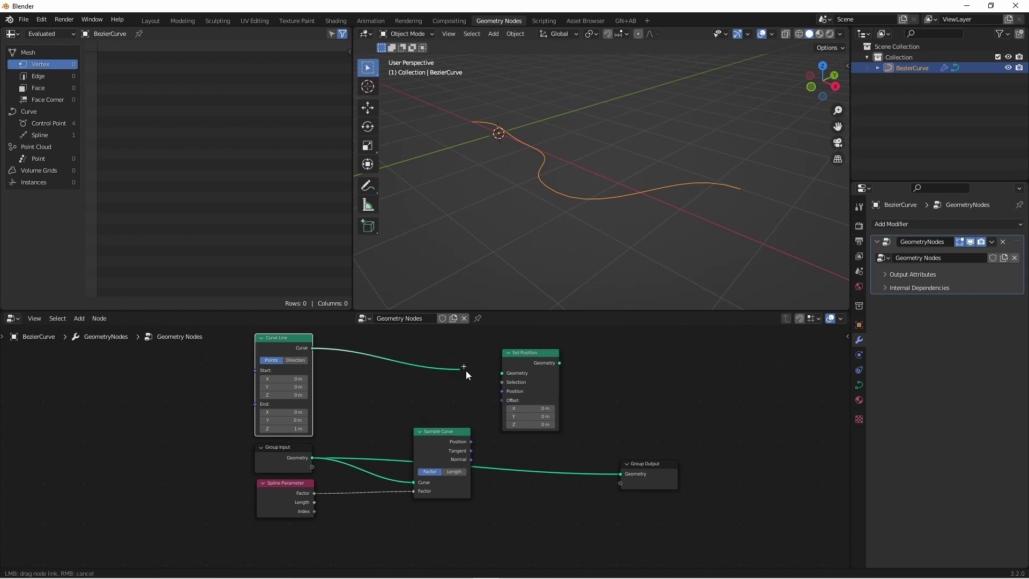
left_click_drag(465, 371, 500, 381)
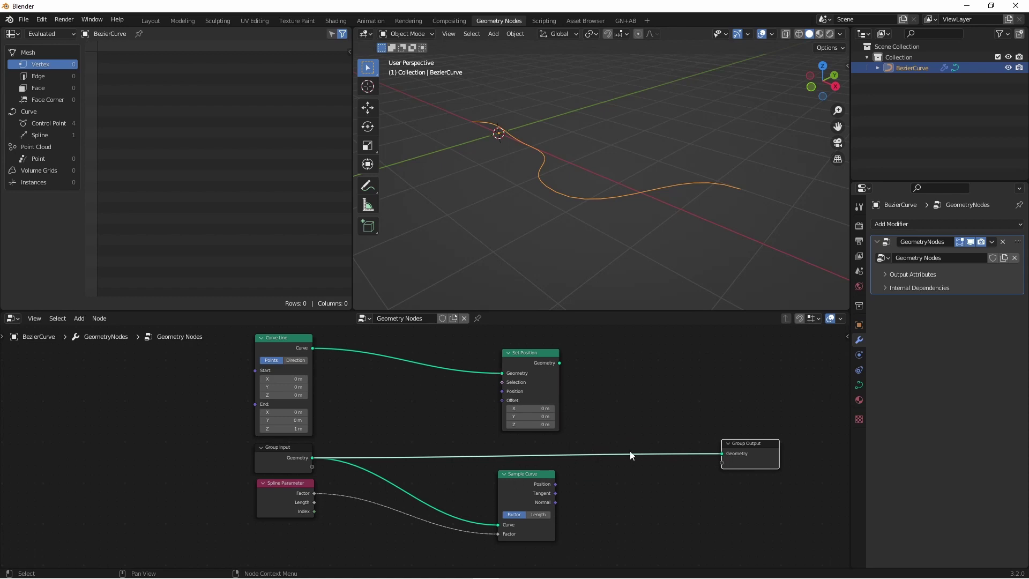
key("shift+a")
mouse_move(657, 385)
left_click(712, 449)
left_click(661, 453)
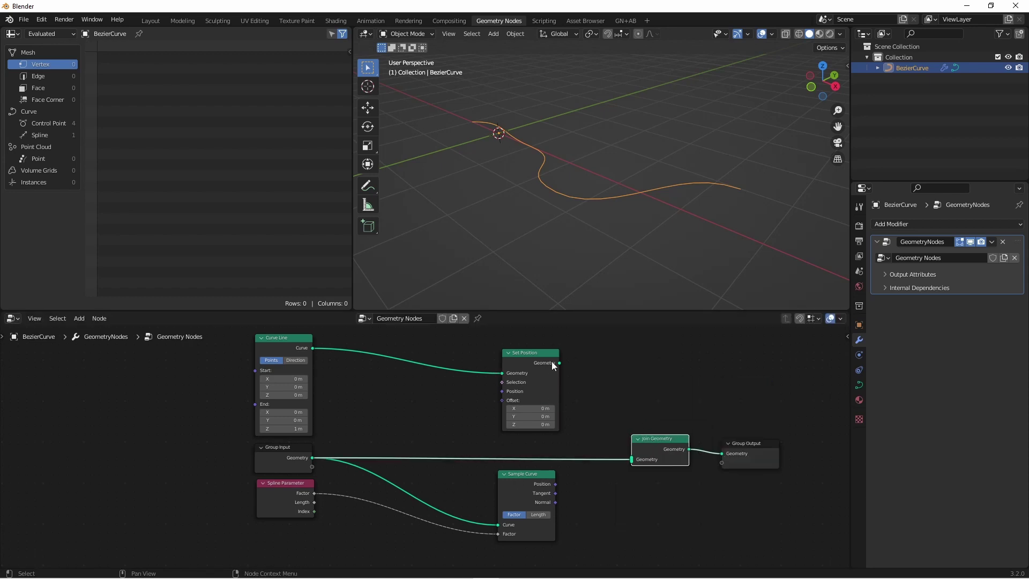
Link Set Position's geometry into Join Geometry, and connect Sample Curve's Position output to Set Position's Position input
left_click_drag(559, 363, 632, 459)
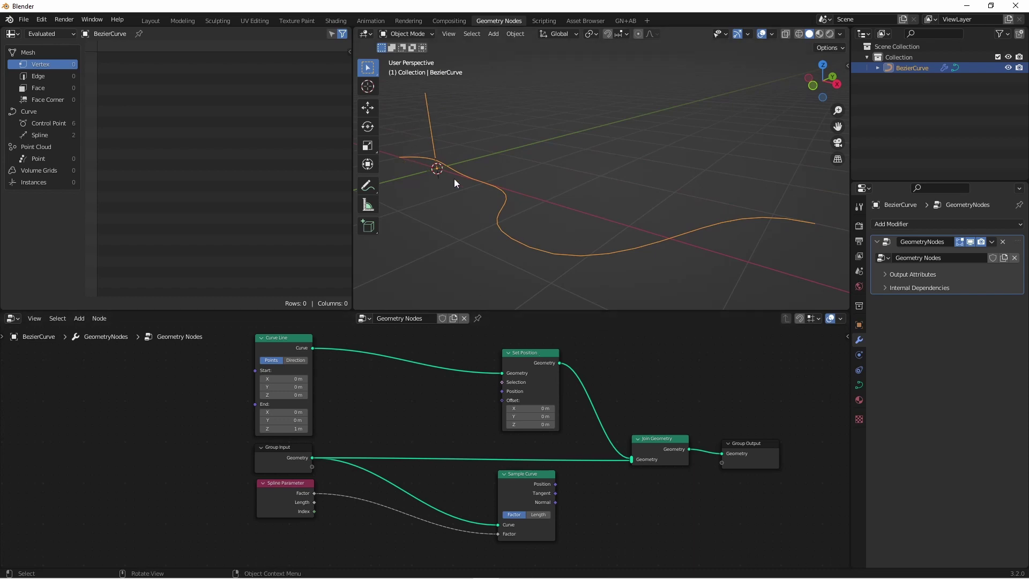
left_click_drag(555, 481, 443, 481)
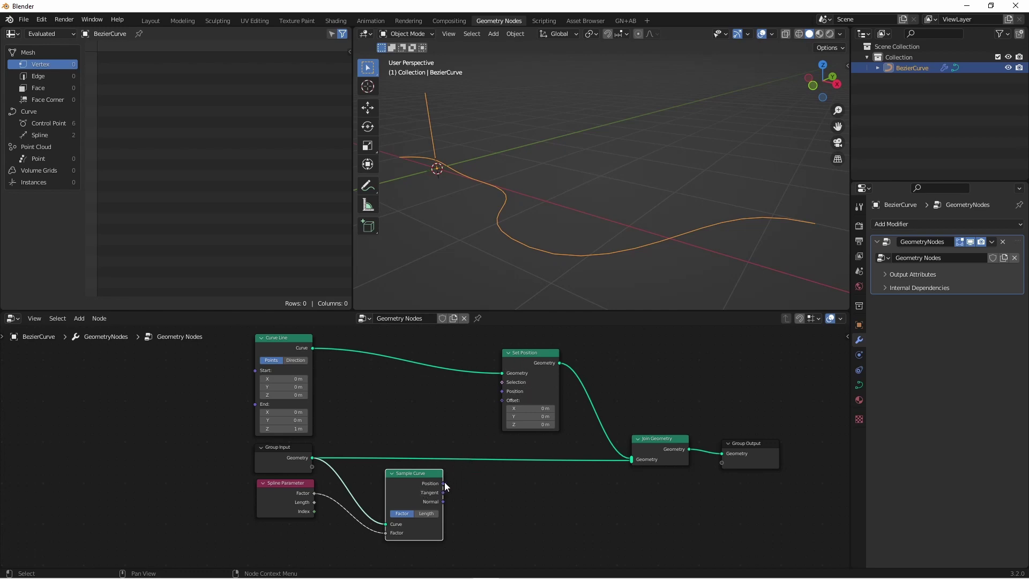
left_click_drag(443, 483, 507, 391)
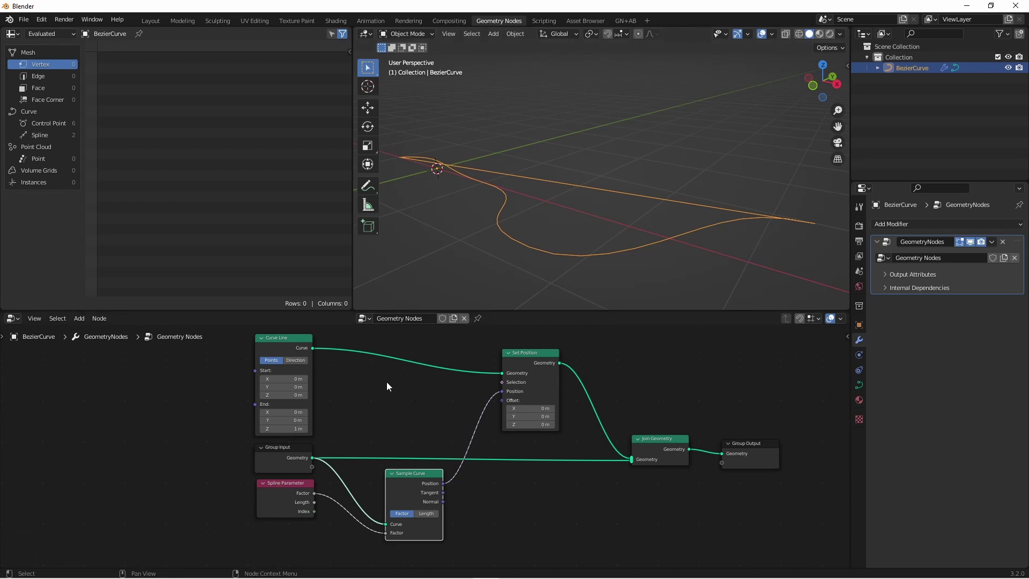
Insert a Resample Curve node between Curve Line and Set Position and set its Count to 44
key("shift+a")
mouse_move(362, 360)
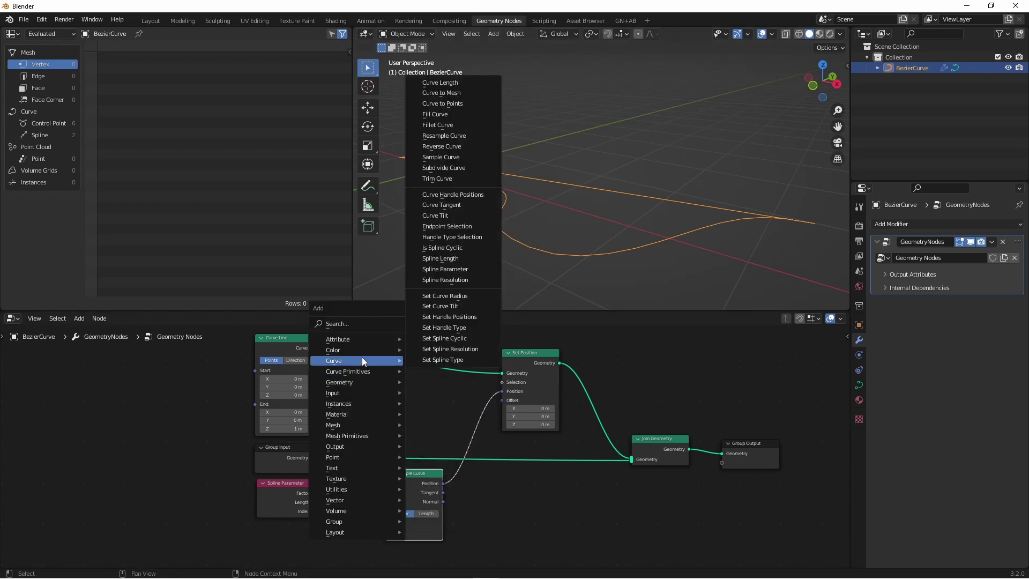
left_click(444, 136)
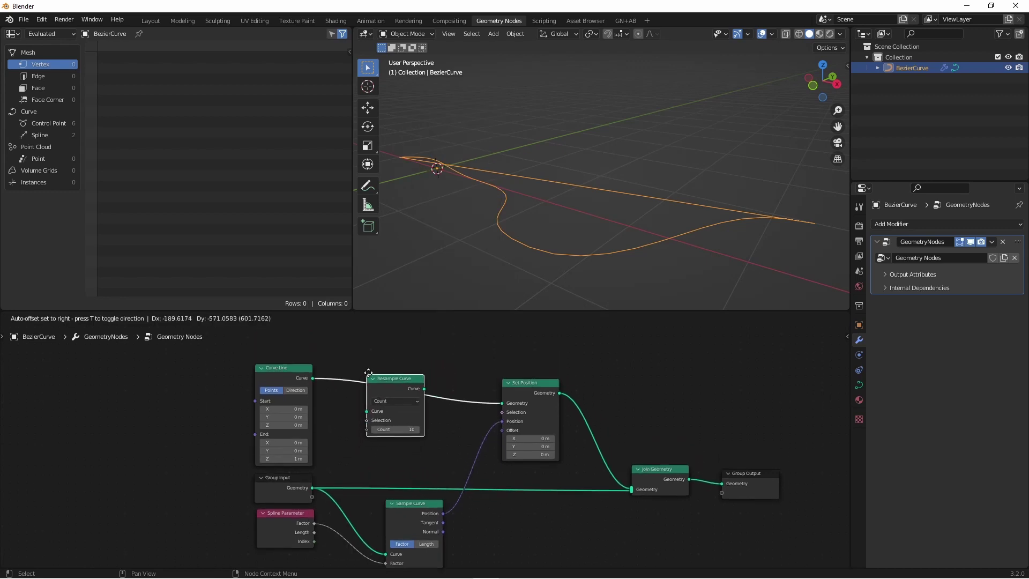
left_click(368, 372)
middle_click_drag(437, 458, 430, 430)
key("KP_7")
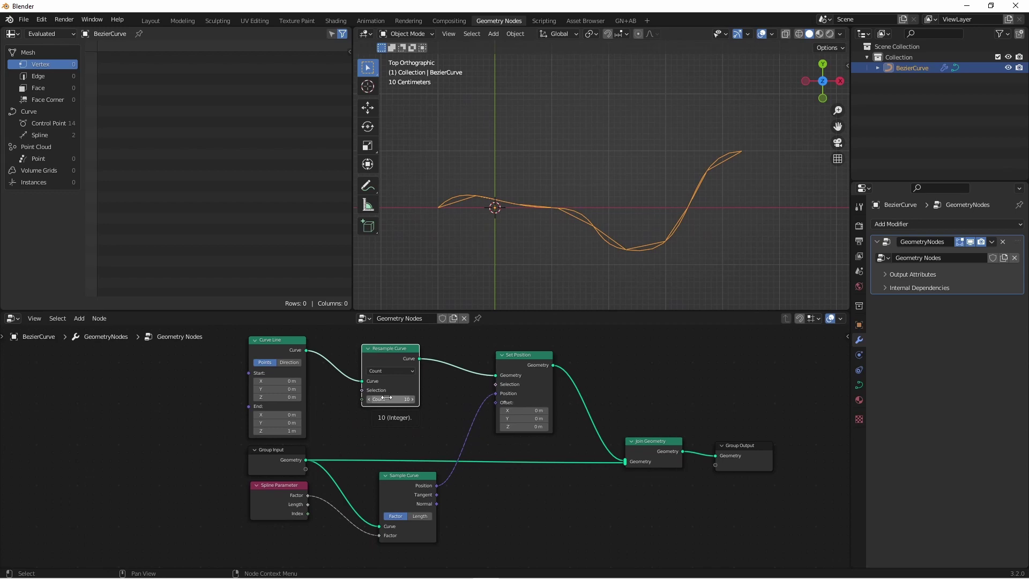
left_click_drag(386, 397, 424, 398)
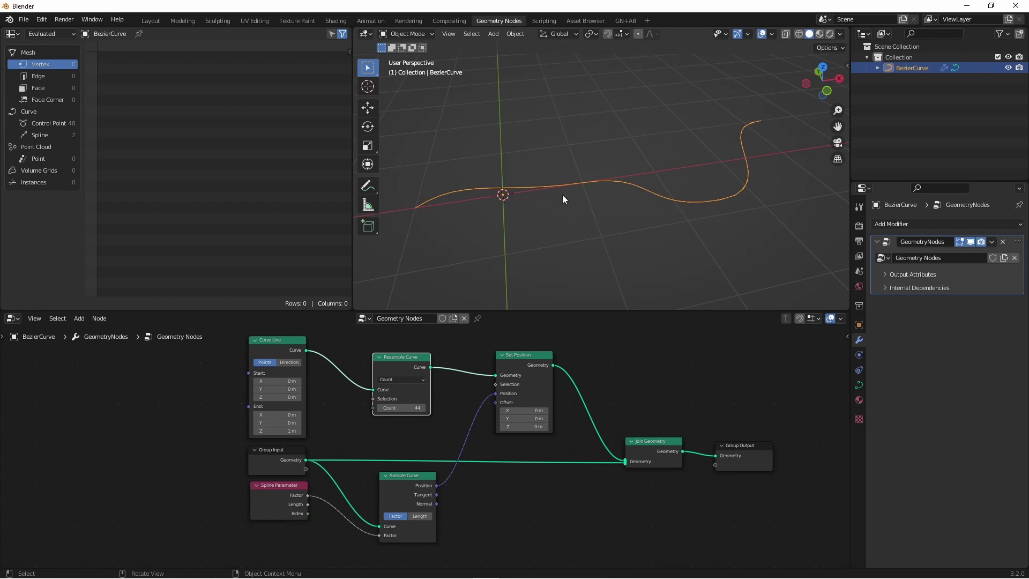
Make room before Join Geometry, duplicate the Set Position node and insert the copy between the original and Join Geometry
left_click_drag(625, 419, 701, 467)
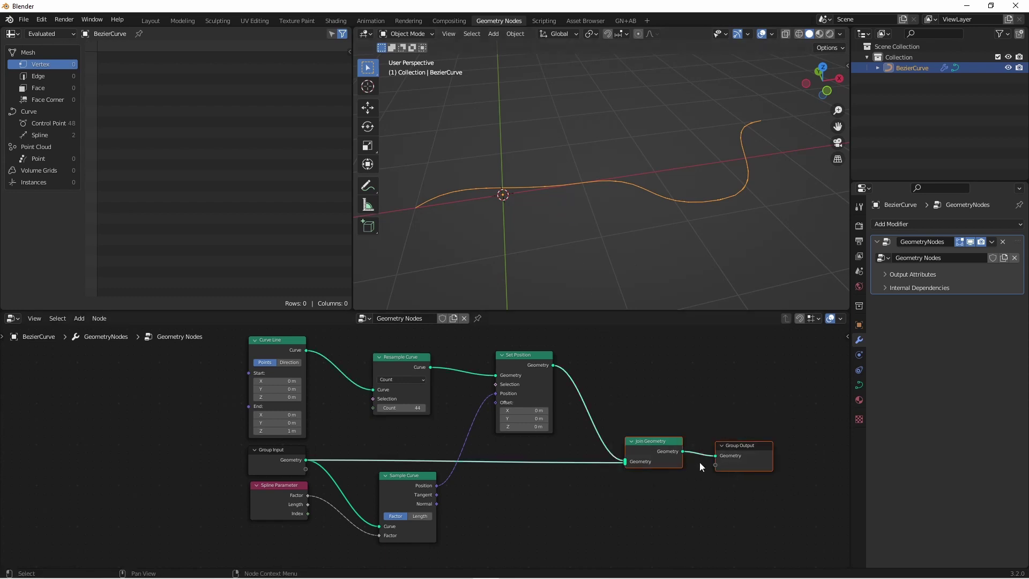
key("g")
left_click(772, 456)
left_click_drag(520, 355, 492, 365)
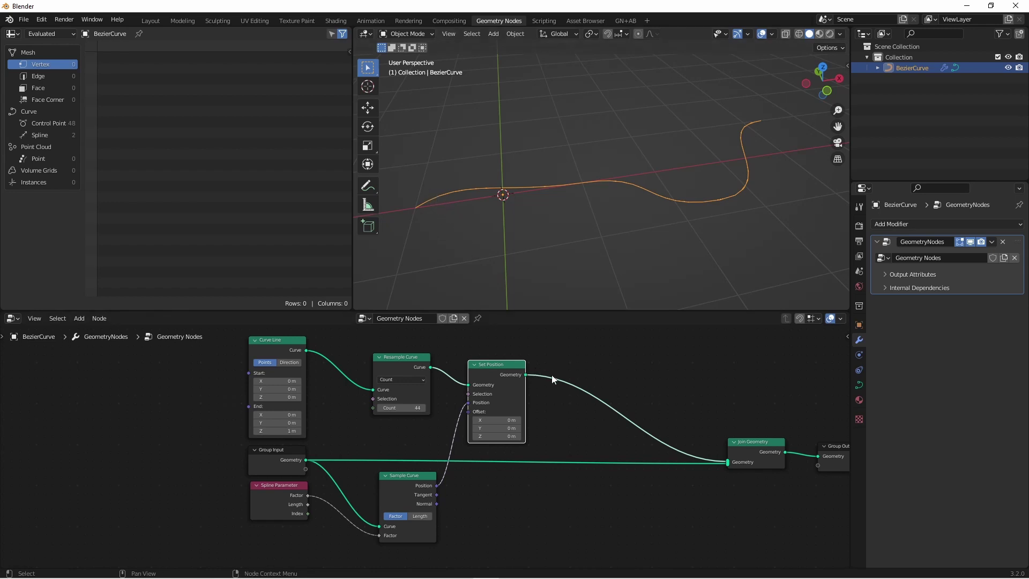
key("shift+d")
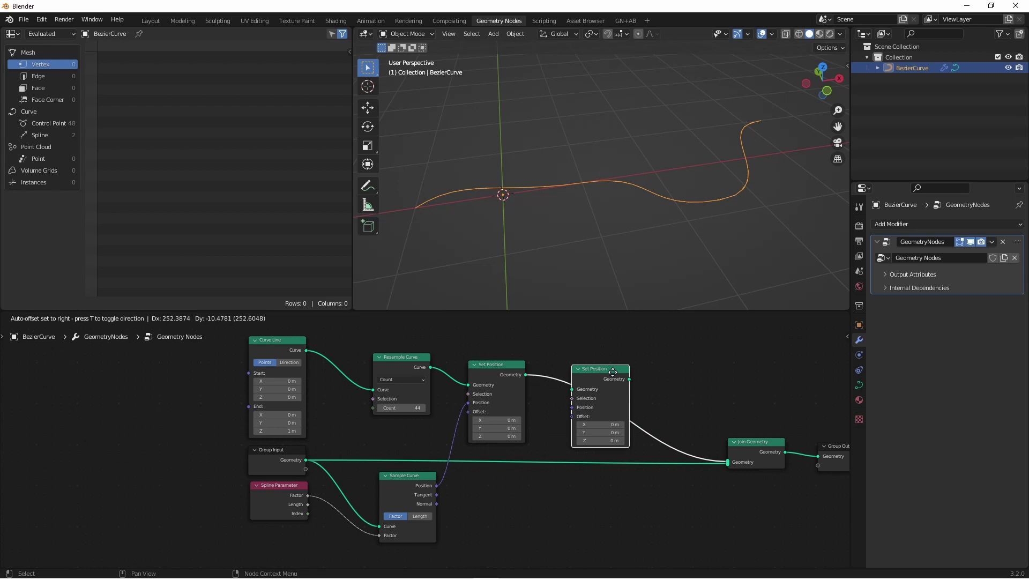
left_click(615, 371)
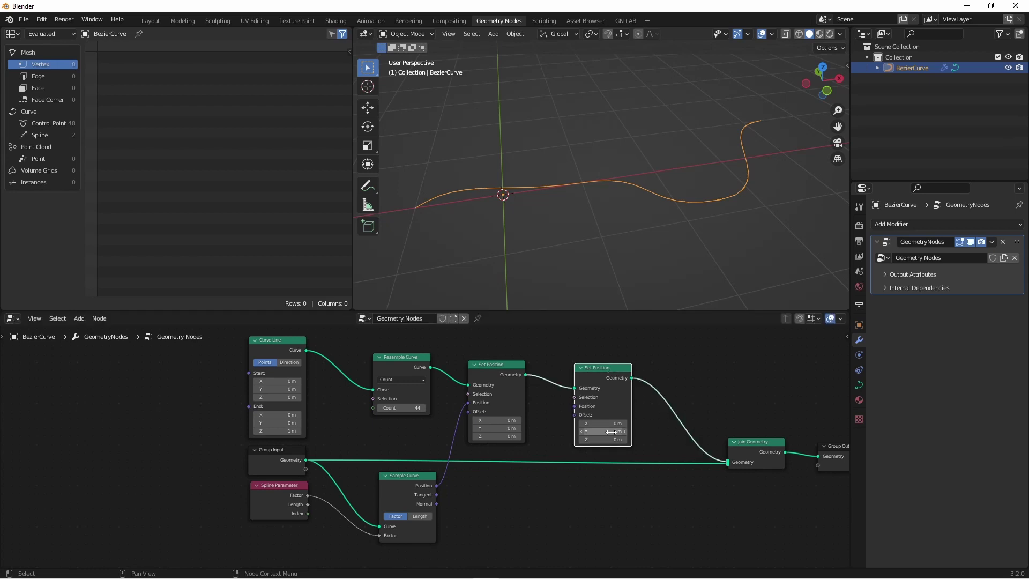
Try an Offset of 0.54, 0.77 and 0.68 m on the second Set Position node, and reset it to 0
left_click_drag(603, 426, 632, 425)
left_click_drag(603, 431, 644, 432)
left_click_drag(603, 440, 639, 440)
middle_click_drag(621, 243, 468, 86)
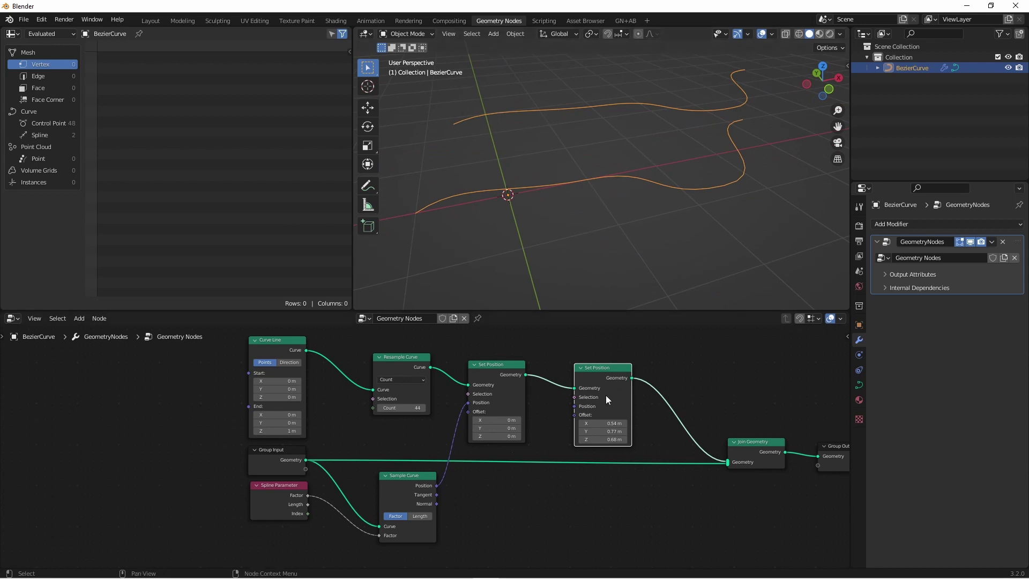
left_click_drag(605, 424, 608, 427)
type("0")
key("Return")
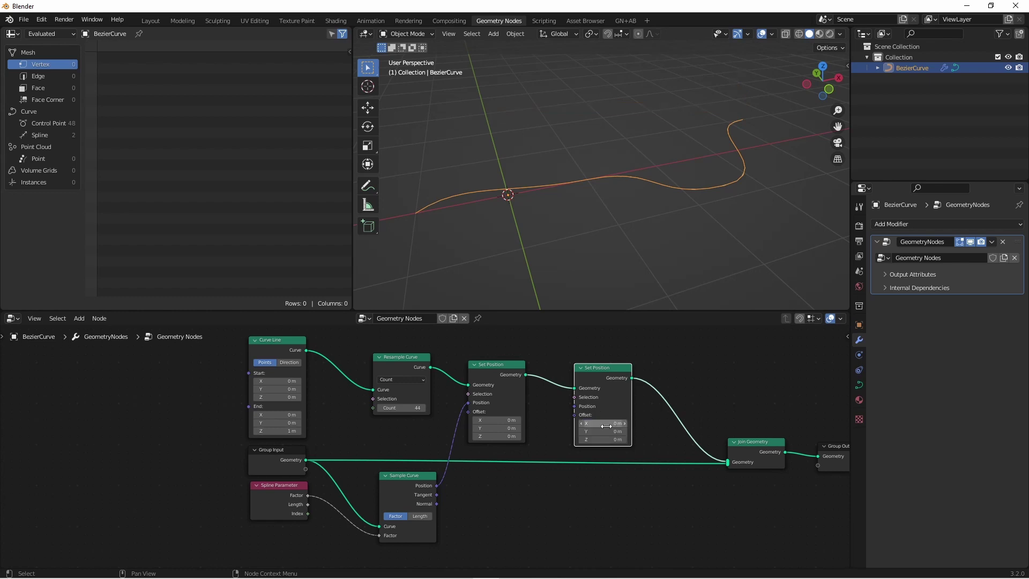
left_click_drag(599, 375, 612, 375)
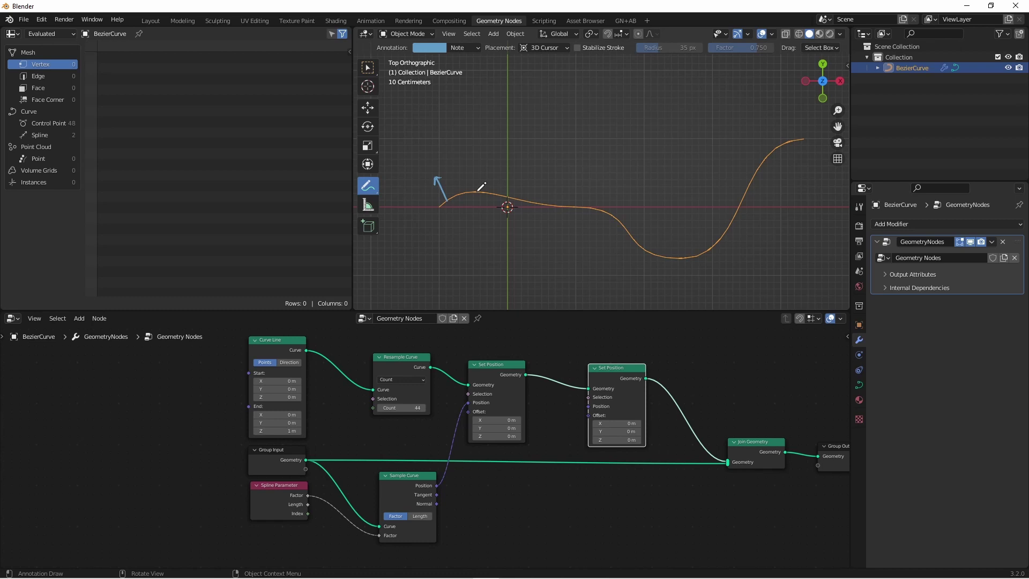
In top view, sketch annotation arrows along the curve to show its normal directions
mouse_move(477, 191)
left_mouse_down()
mouse_move(478, 171)
mouse_move(513, 175)
left_mouse_up()
left_click_drag(547, 208, 548, 183)
left_click_drag(611, 206, 616, 180)
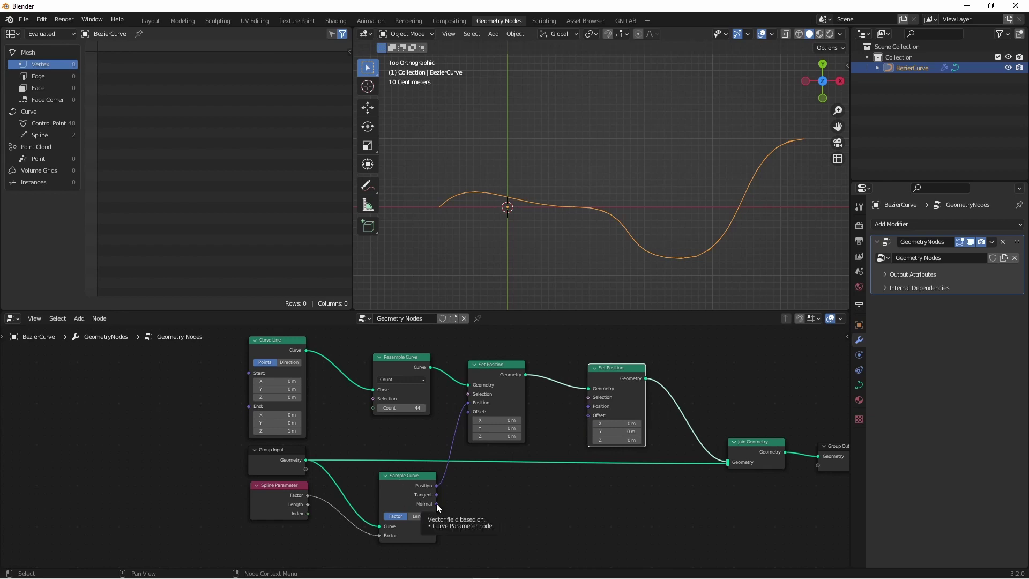
Connect Sample Curve's Normal output to the second Set Position's Offset, and move that node away to make room before it
left_click_drag(436, 504, 590, 416)
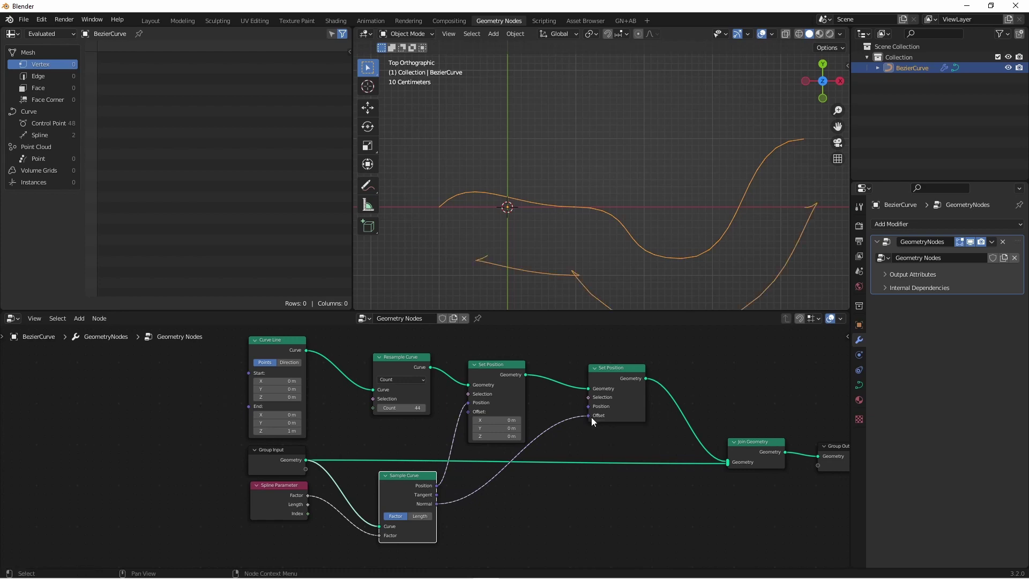
middle_click_drag(638, 276, 606, 209, "shift")
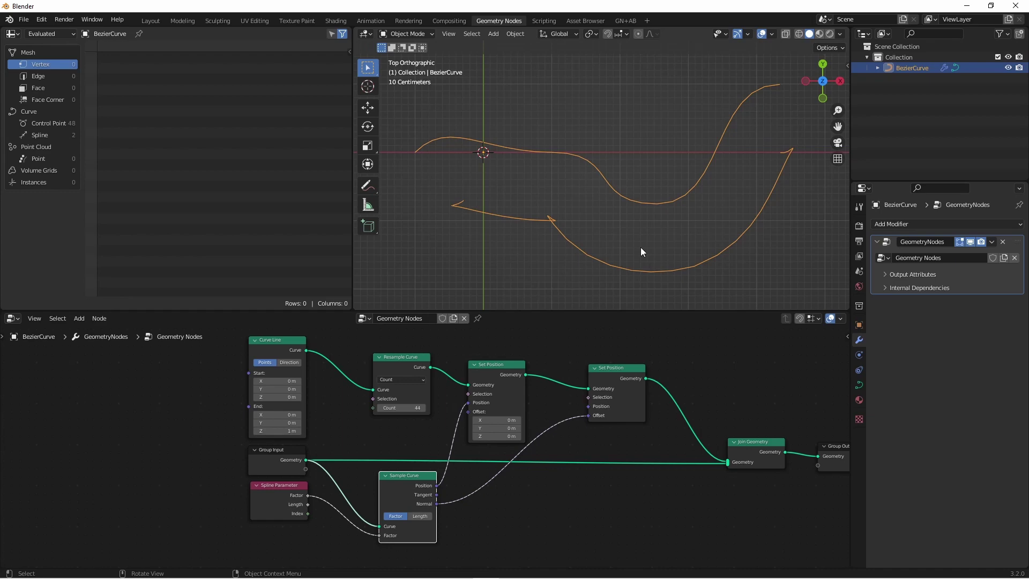
left_click_drag(628, 367, 659, 369)
middle_click_drag(588, 516, 551, 489)
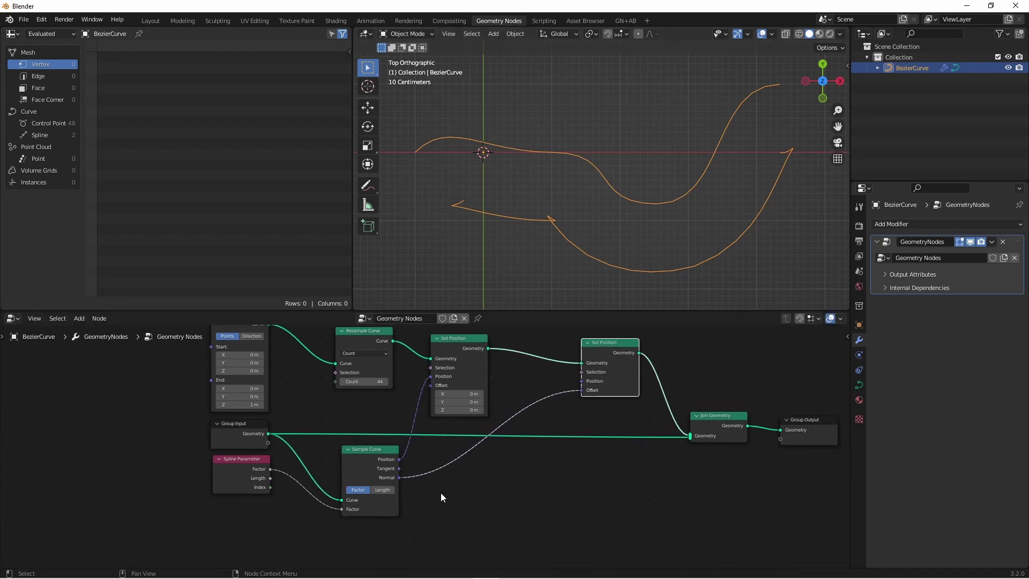
Insert a Vector Math node set to Scale between Sample Curve's Normal and Set Position's Offset, with a Scale of 0.2
key("shift+a")
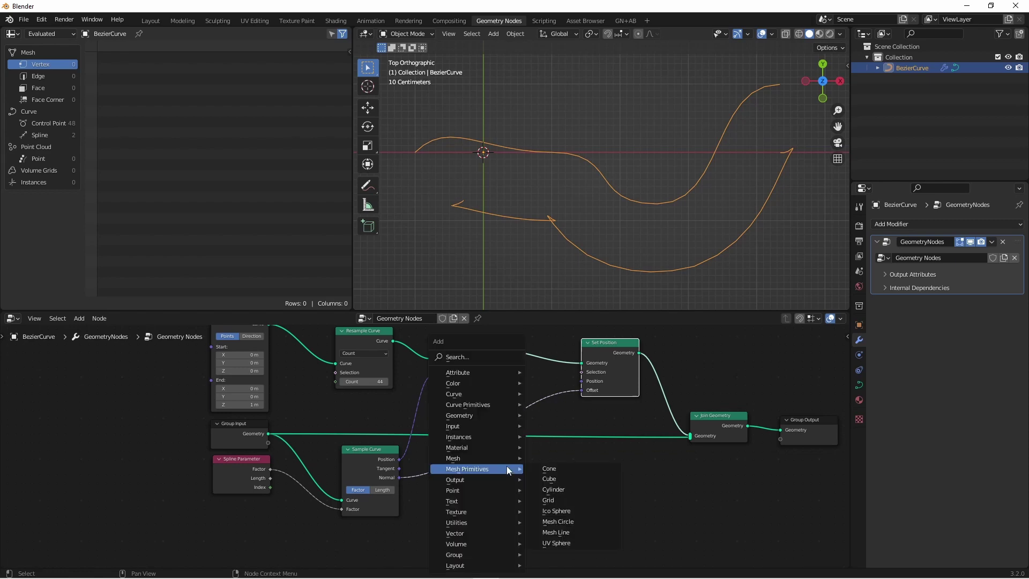
mouse_move(486, 533)
left_click(544, 522)
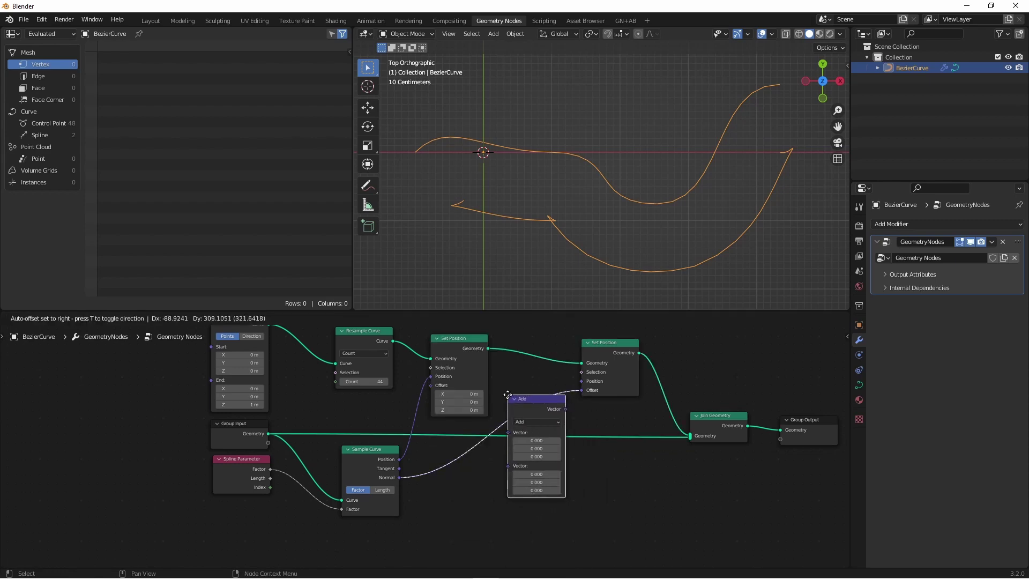
left_click(492, 398)
left_click(521, 422)
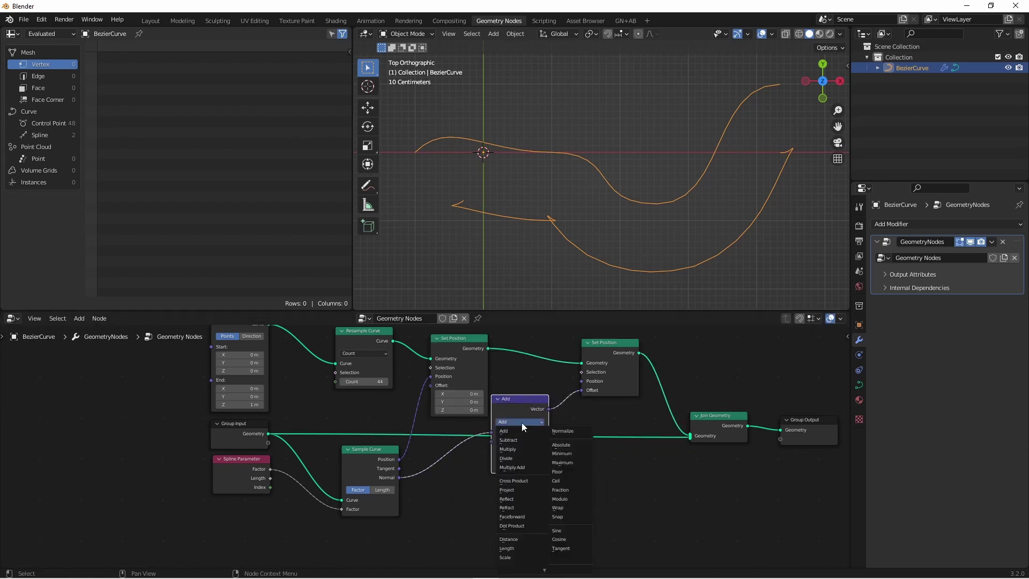
left_click(507, 555)
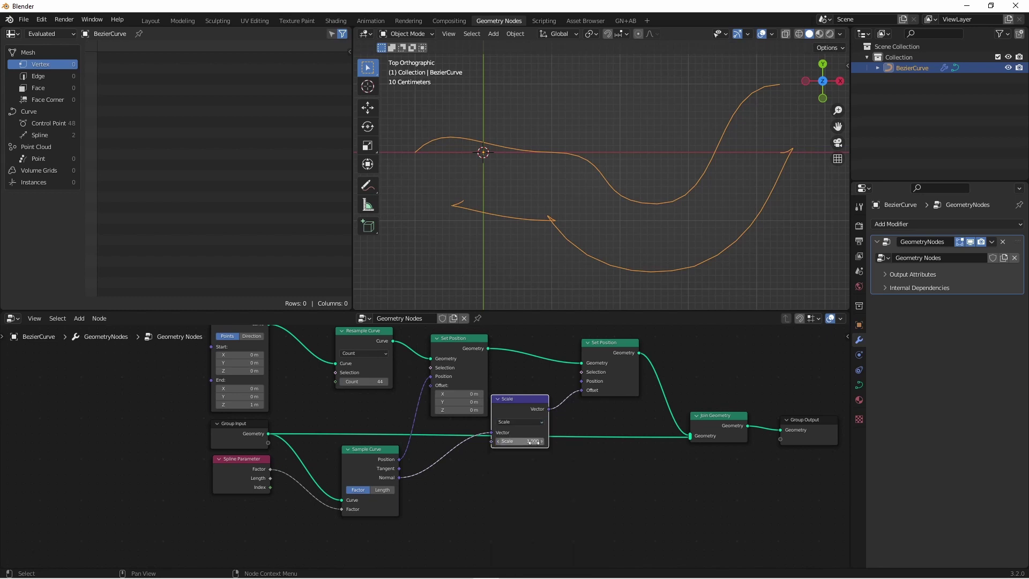
left_click_drag(535, 442, 480, 442, "shift")
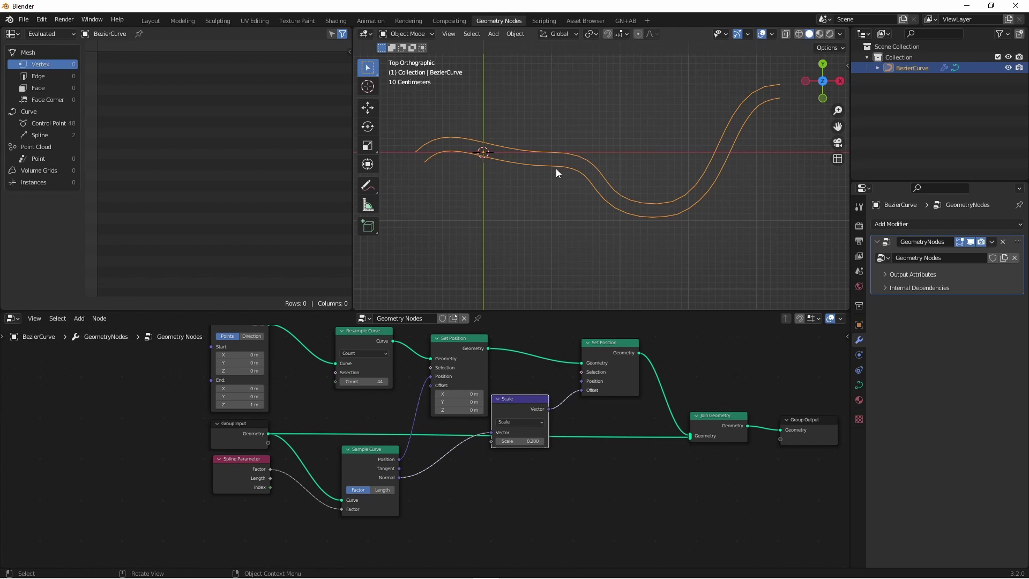
middle_click_drag(603, 217, 634, 174)
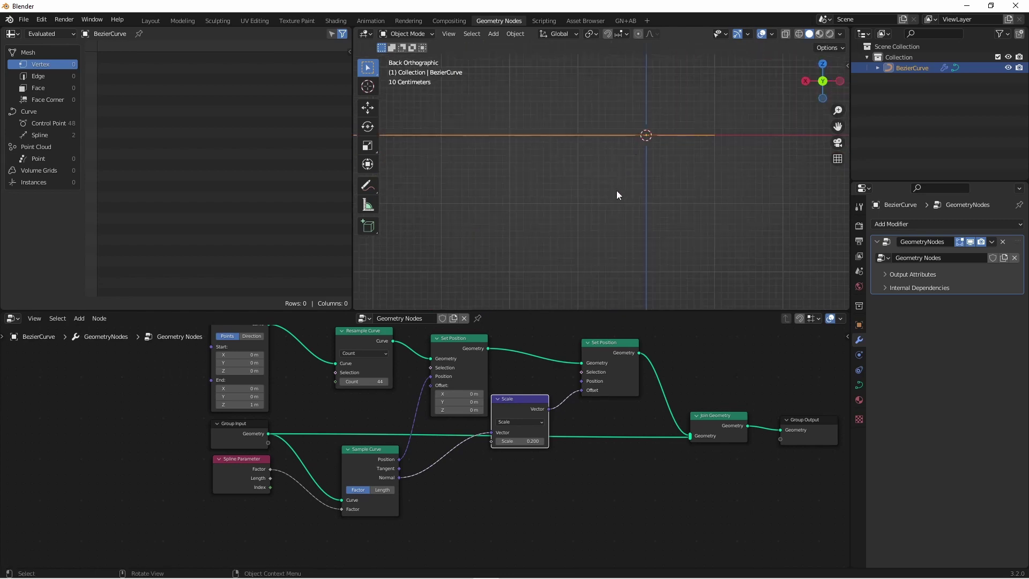
key("KP_7")
middle_click_drag(735, 214, 456, 248)
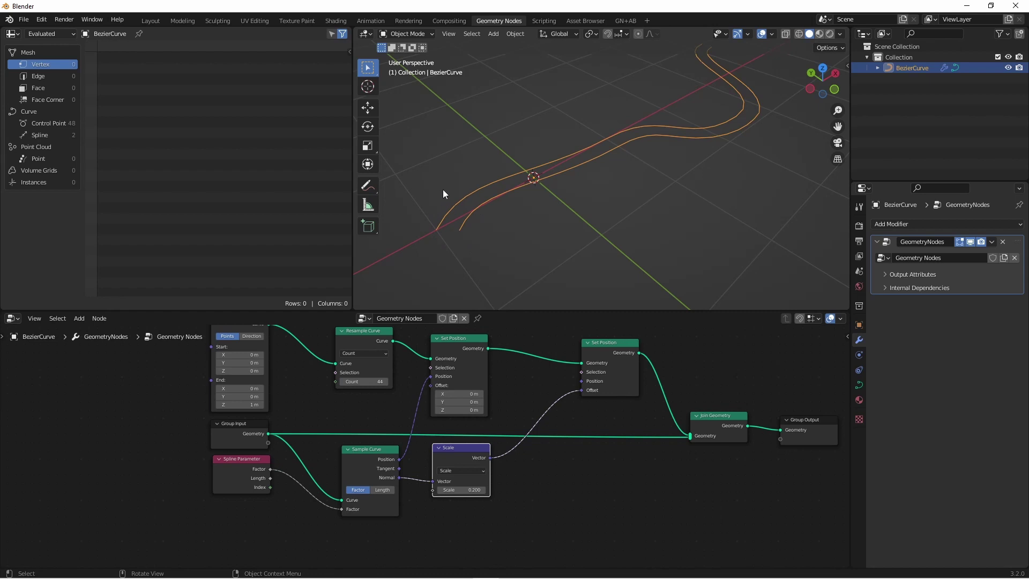
Move the second Set Position node closer to the first, duplicate it, and insert the copy before Join Geometry
left_click_drag(614, 348, 552, 369)
key("shift+d")
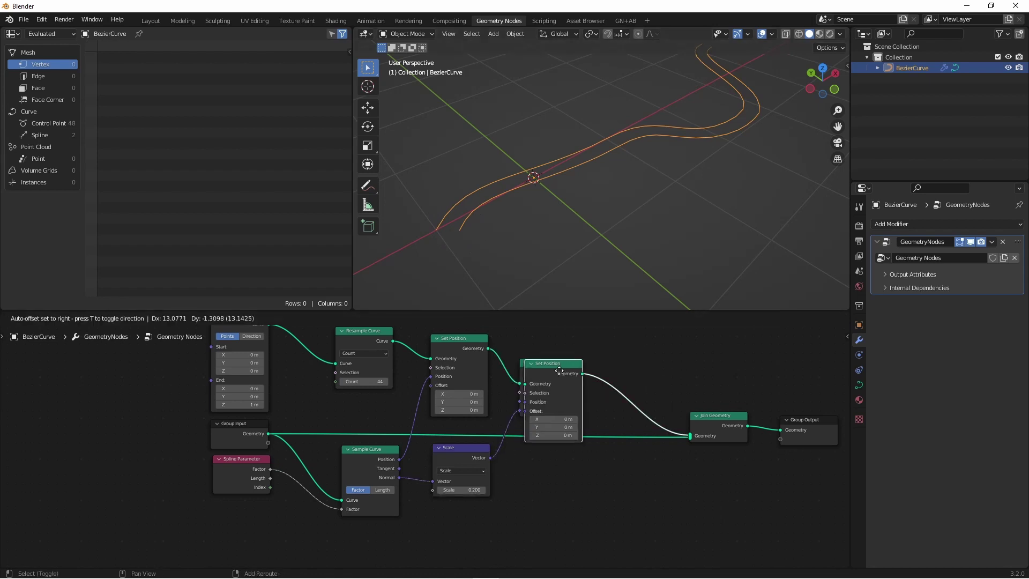
left_click(641, 375)
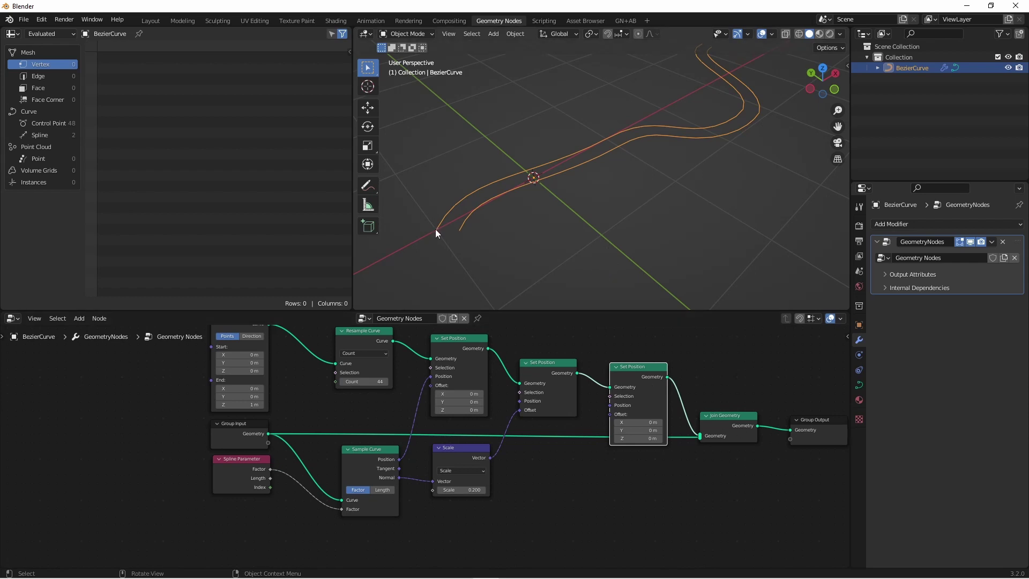
Add a Vector Rotate node and place it below the link between the second and third Set Position nodes
key("shift+a")
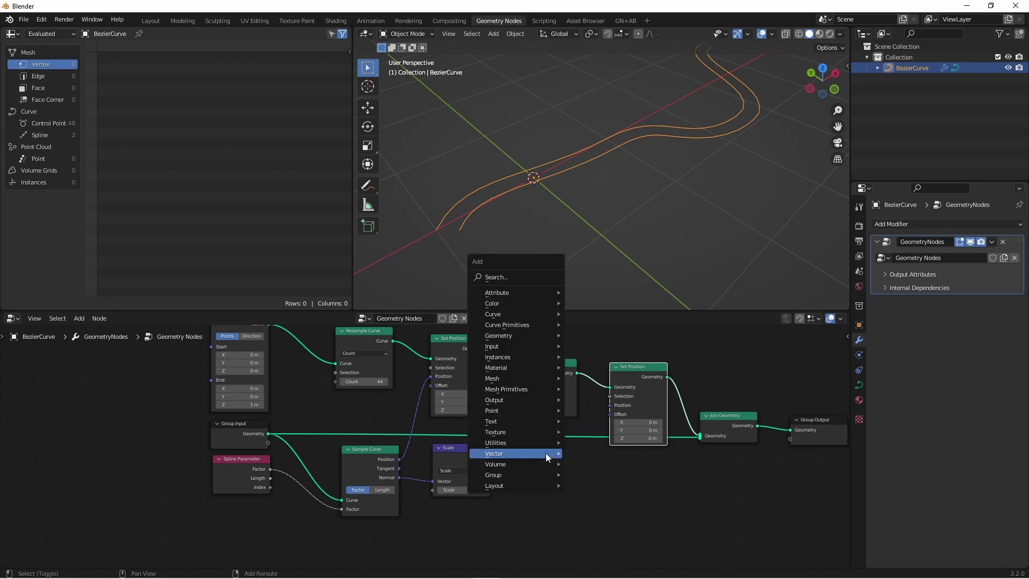
mouse_move(546, 453)
left_click(616, 480)
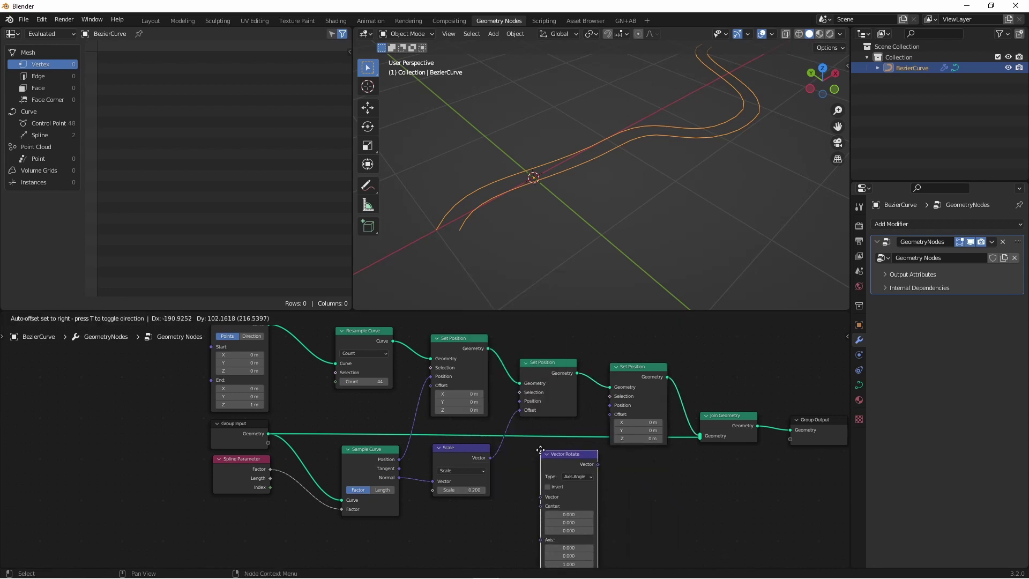
left_click(522, 440)
scroll(528, 410, "down", 2)
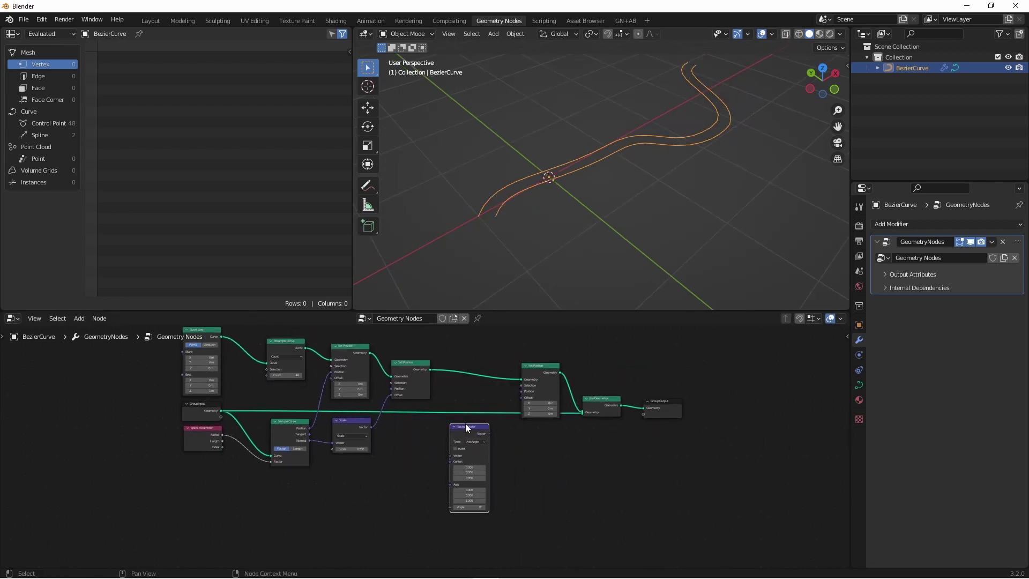
left_click_drag(465, 424, 471, 432)
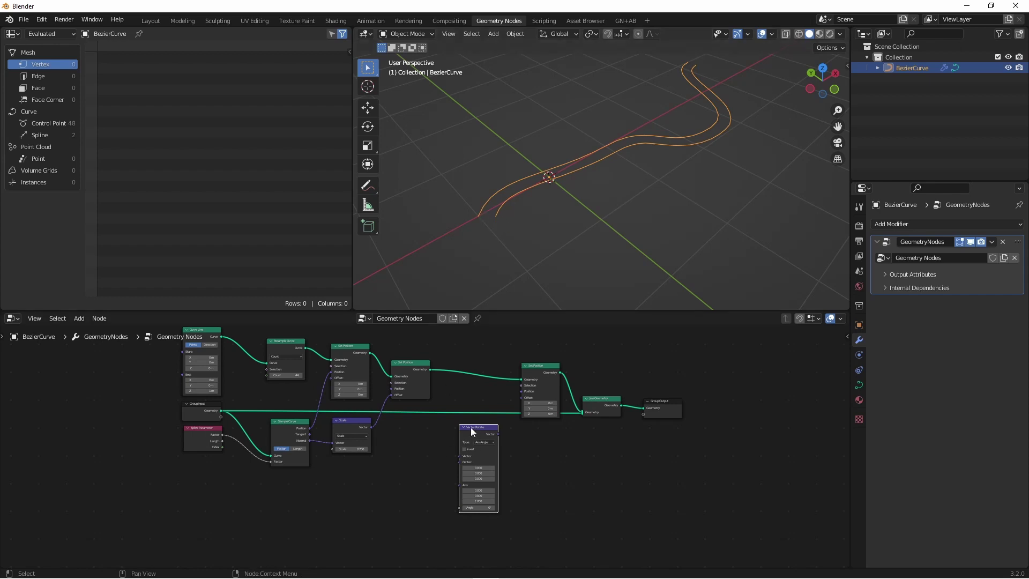
Add a Position input node and connect it to Vector Rotate's Vector input
scroll(426, 439, "up", 2)
key("shift+a")
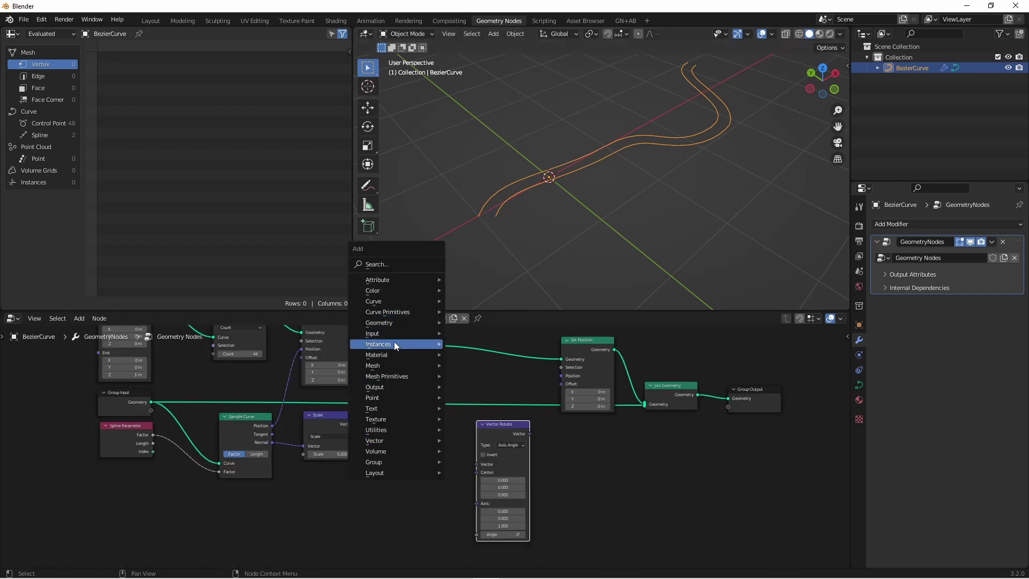
mouse_move(380, 335)
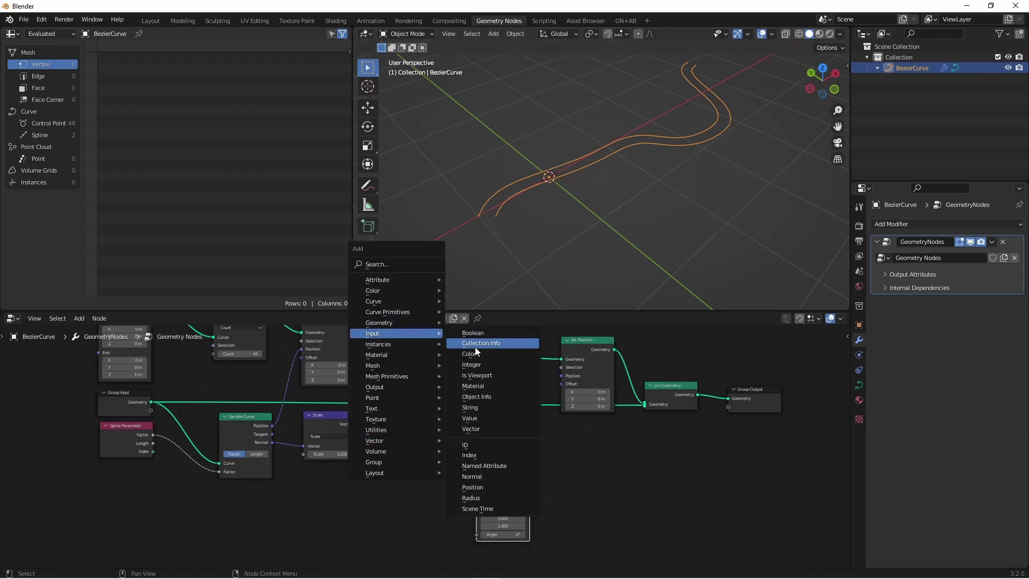
left_click(474, 487)
left_click_drag(444, 466, 479, 466)
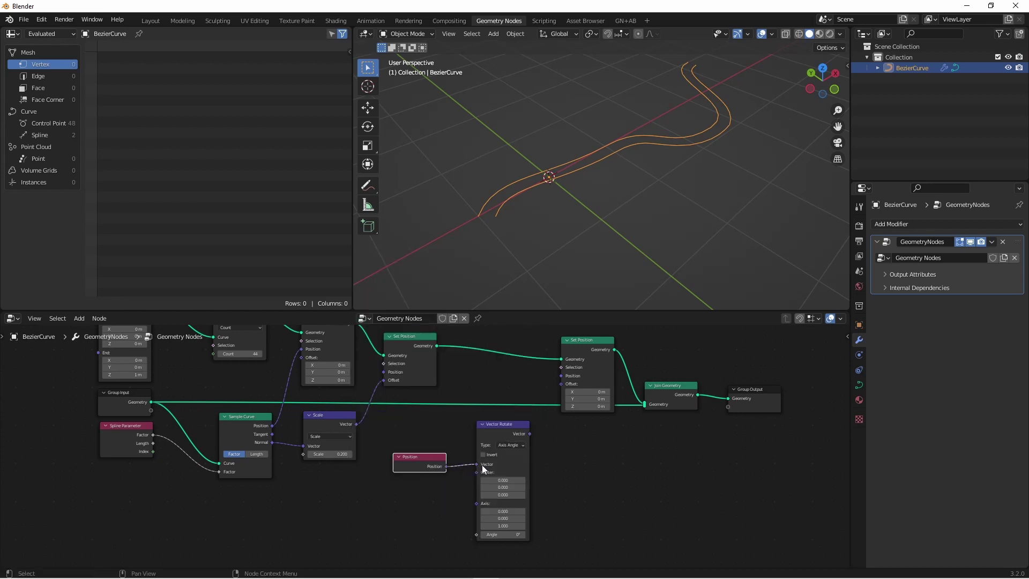
Link Vector Rotate's output to the third Set Position's Position, and Sample Curve's Position to Vector Rotate's Center
left_click_drag(532, 435, 572, 378)
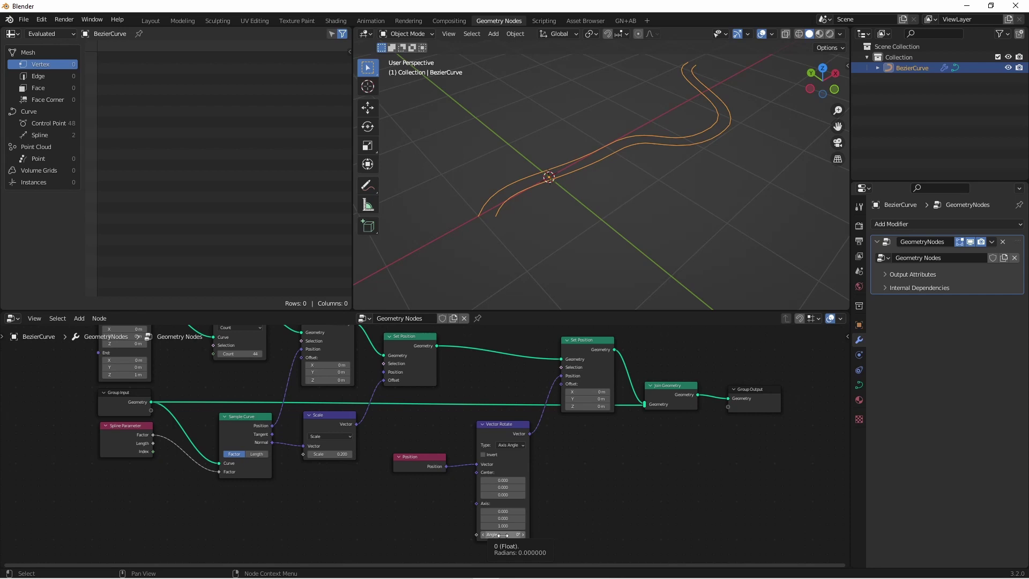
left_click_drag(422, 468, 429, 465)
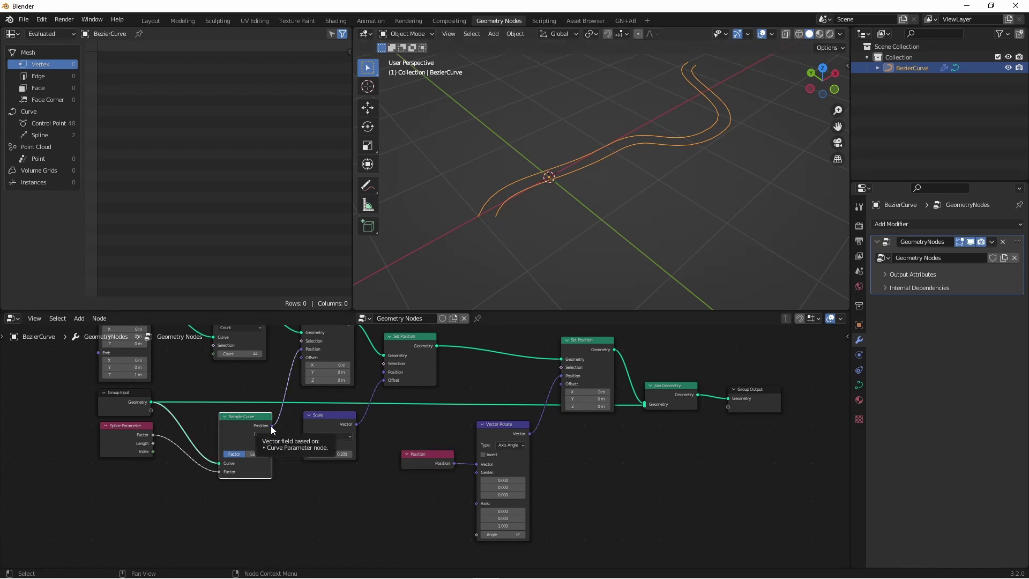
left_click_drag(272, 426, 477, 473)
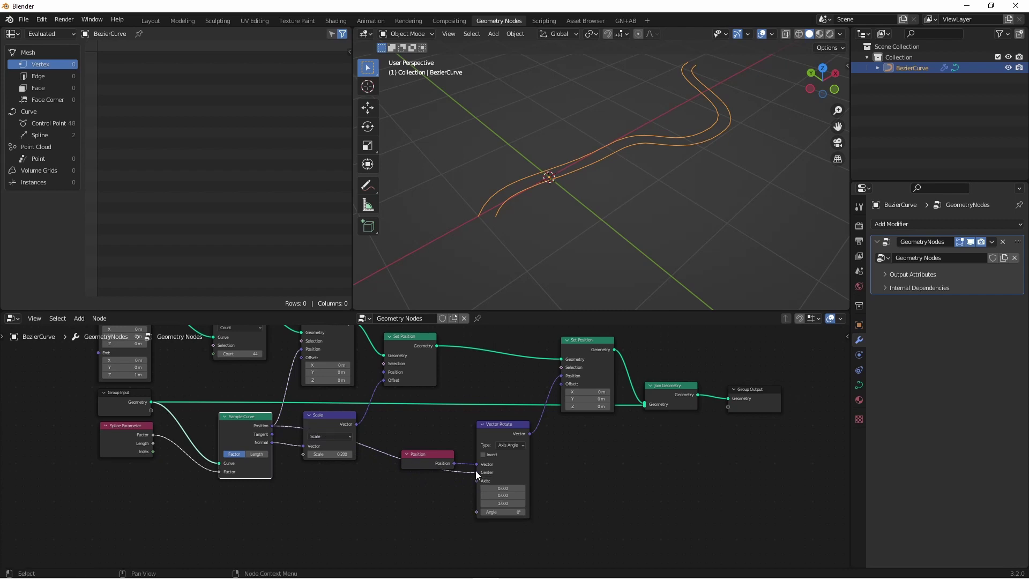
left_click_drag(410, 459, 410, 438)
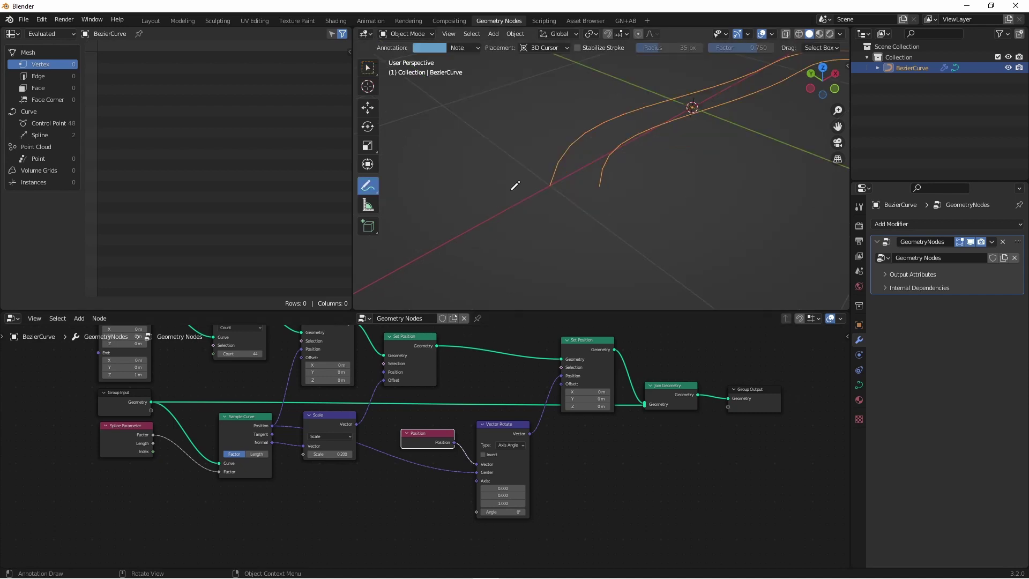
Annotate the start points of both curves and sketch an arc arrow showing the offset point rotating around the centre curve
left_click(549, 185)
left_click(600, 186)
mouse_move(601, 181)
left_mouse_down()
mouse_move(603, 166)
mouse_move(577, 132)
mouse_move(528, 135)
mouse_move(500, 178)
mouse_move(508, 181)
left_mouse_up()
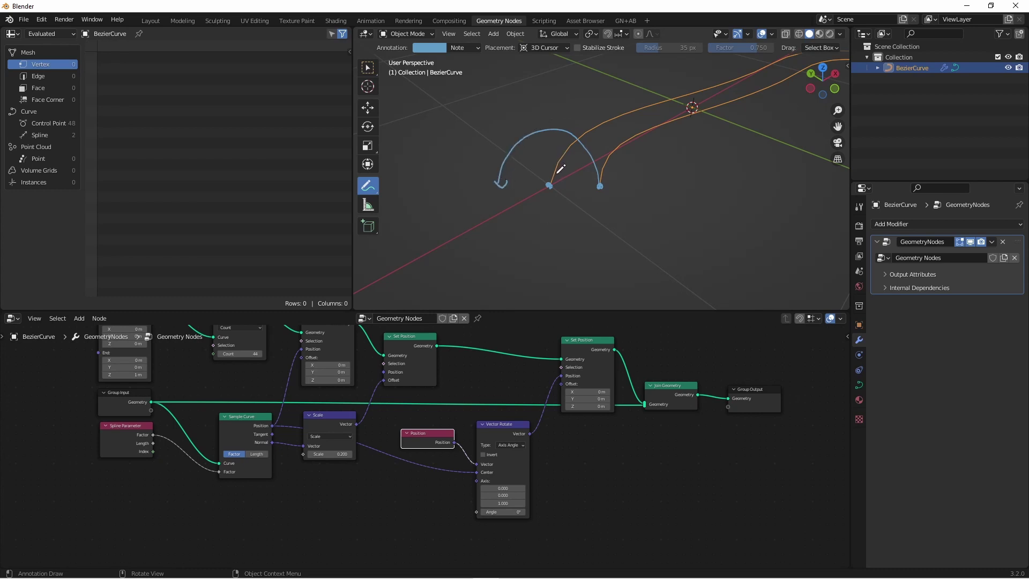
mouse_move(539, 225)
left_mouse_down()
mouse_move(561, 138)
mouse_move(542, 217)
left_mouse_up()
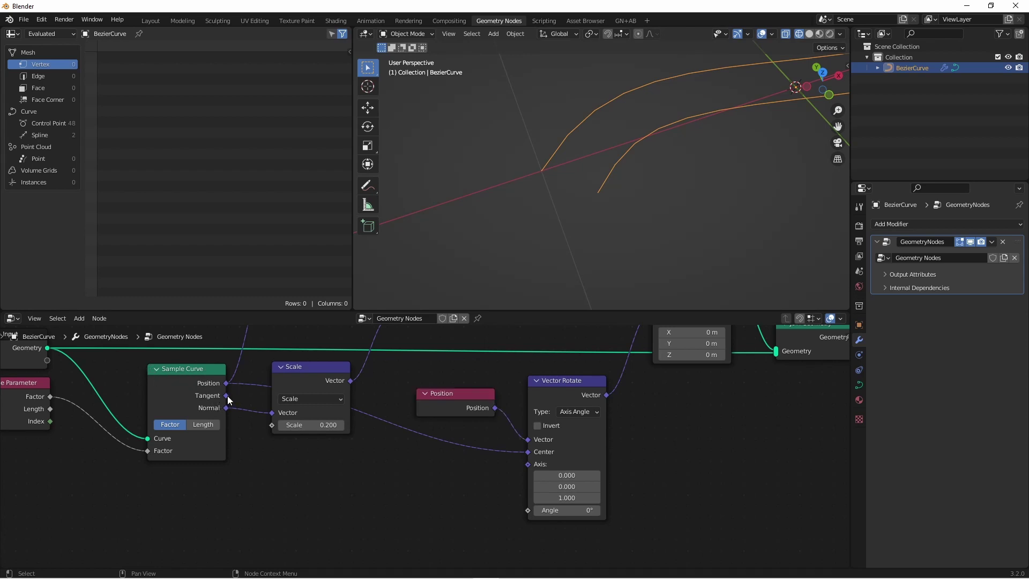
Connect Sample Curve's Tangent output to Vector Rotate's Axis input
left_click_drag(227, 396, 529, 465)
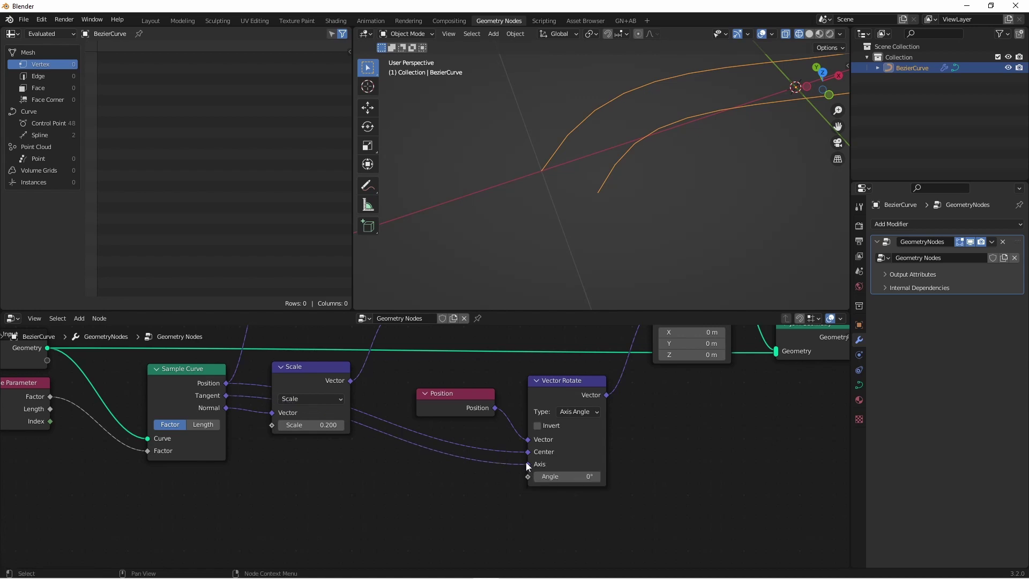
middle_click_drag(577, 271, 639, 212)
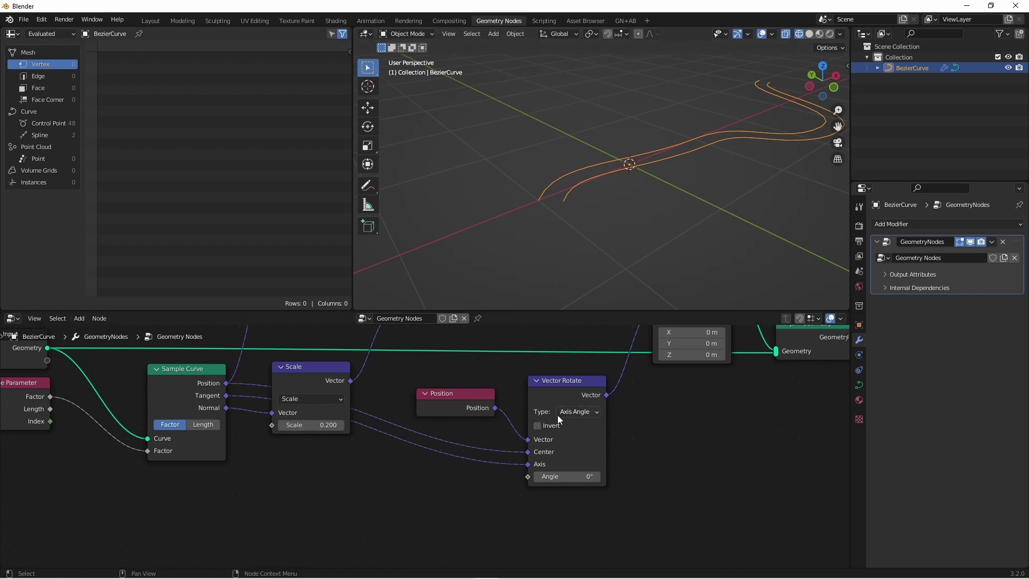
Try varying Vector Rotate's Angle to swing the offset curve around the original, and reset the angle to 0°
left_click_drag(554, 478, 589, 479)
left_click(555, 478)
type("0")
key("Return")
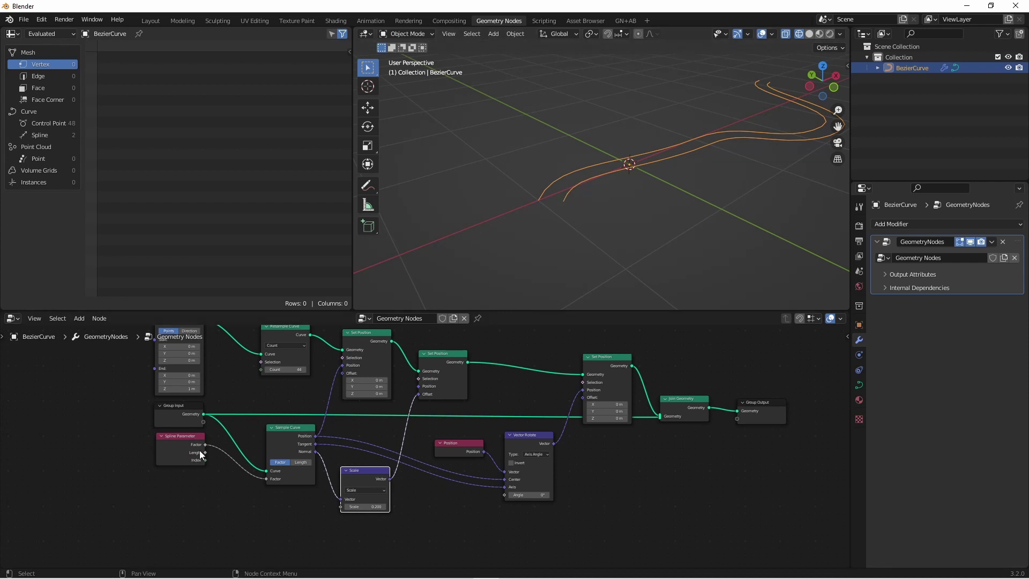
Connect Spline Parameter's Factor output to Vector Rotate's Angle input
left_click_drag(204, 443, 470, 477)
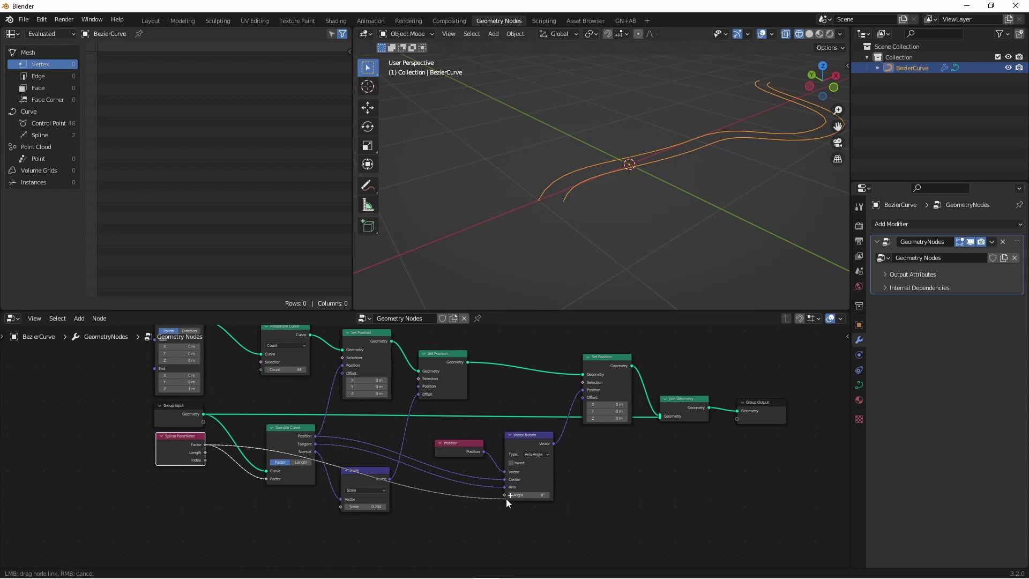
left_click_drag(506, 498, 507, 498)
middle_click_drag(601, 177, 632, 195)
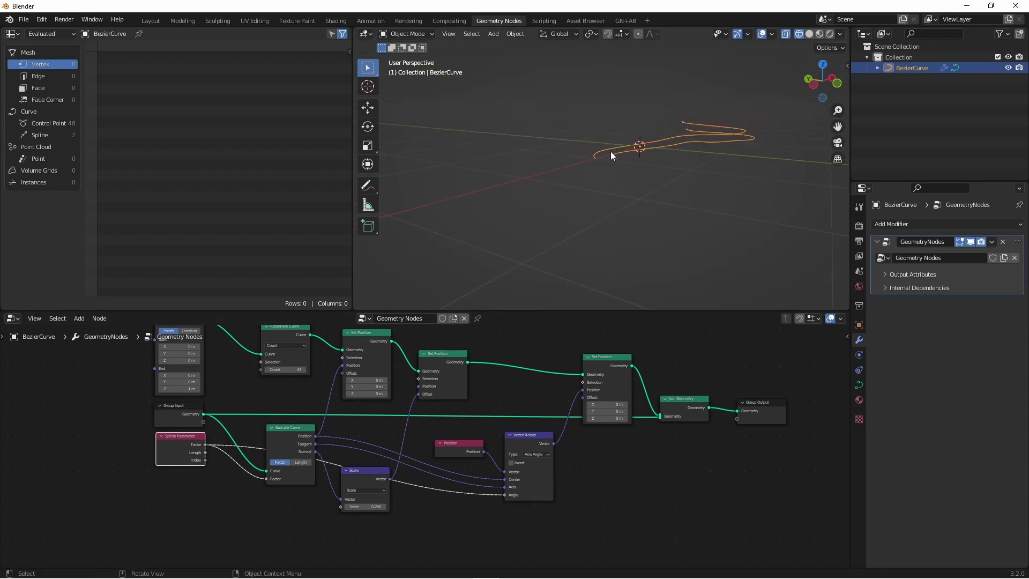
Insert a Math node set to Multiply between Spline Parameter's Factor and Vector Rotate's Angle
middle_click_drag(610, 151, 690, 210)
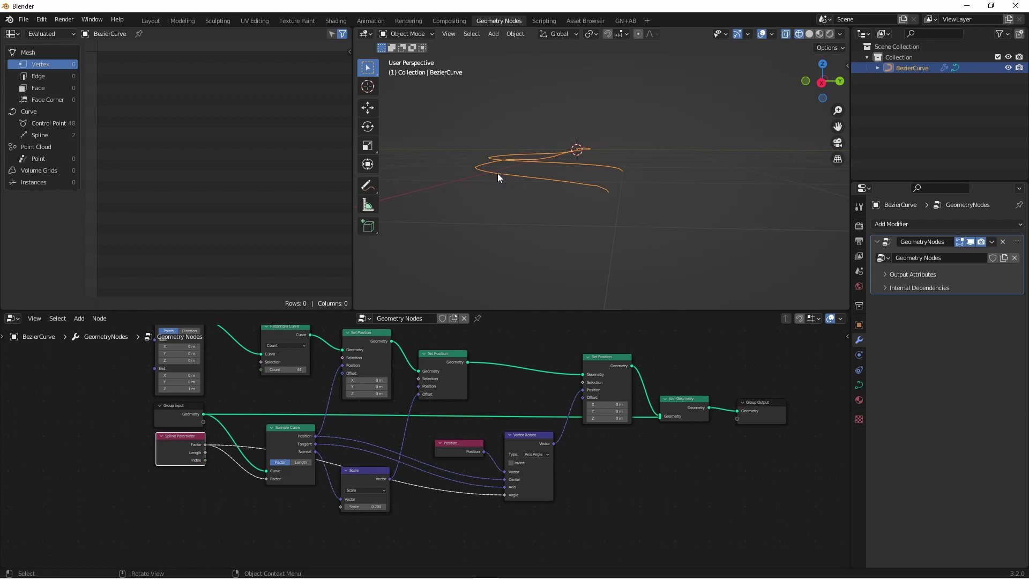
middle_click_drag(498, 173, 584, 190)
middle_click_drag(584, 190, 665, 188)
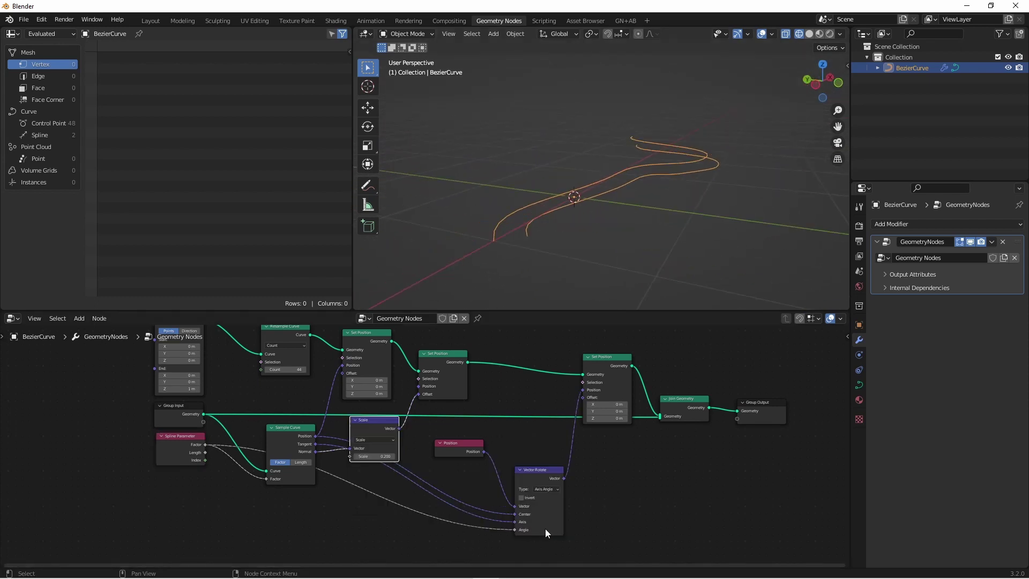
mouse_move(542, 530)
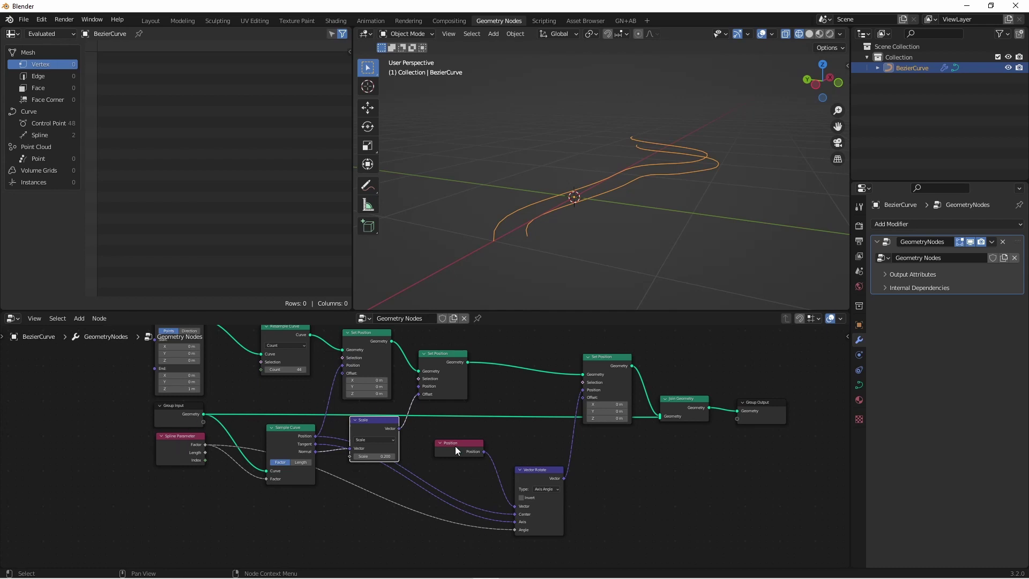
middle_click_drag(524, 520, 536, 486)
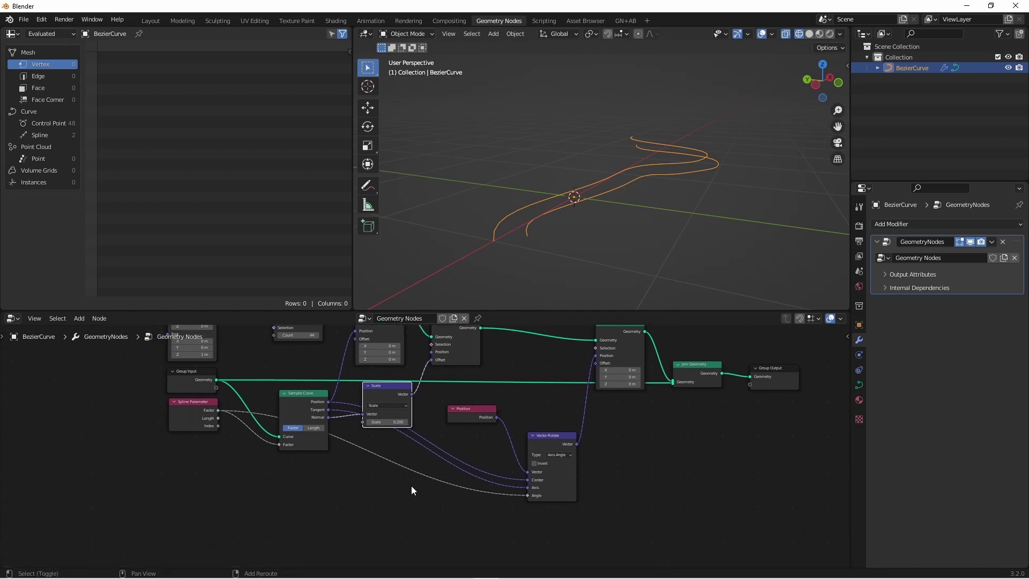
key("shift+a")
mouse_move(410, 487)
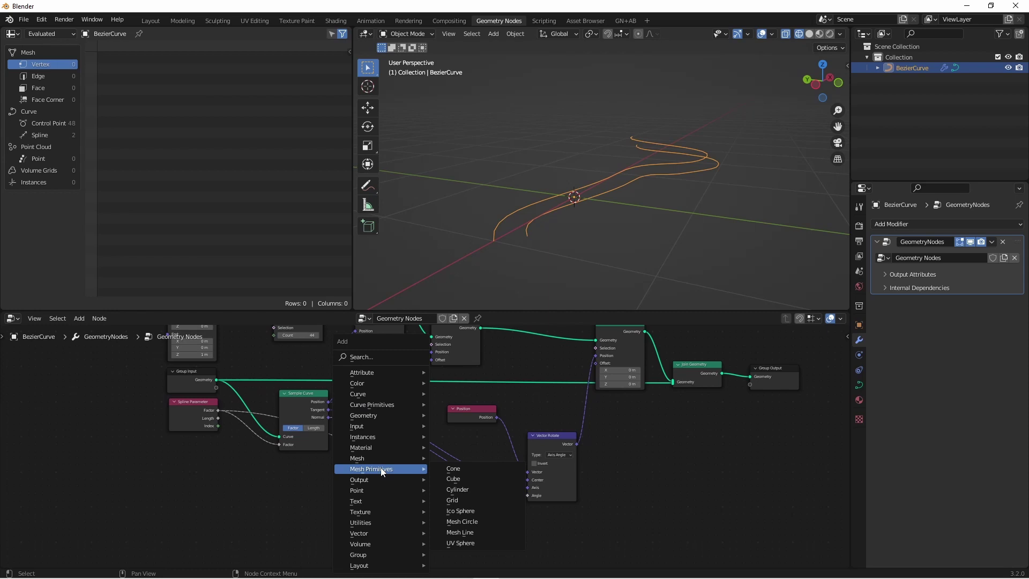
mouse_move(392, 523)
left_click(454, 507)
left_click(386, 469)
left_click(409, 490)
left_click(408, 450)
Set the Multiply node's second value to 2*pi and orbit around the twisted offset curve
left_click(413, 516)
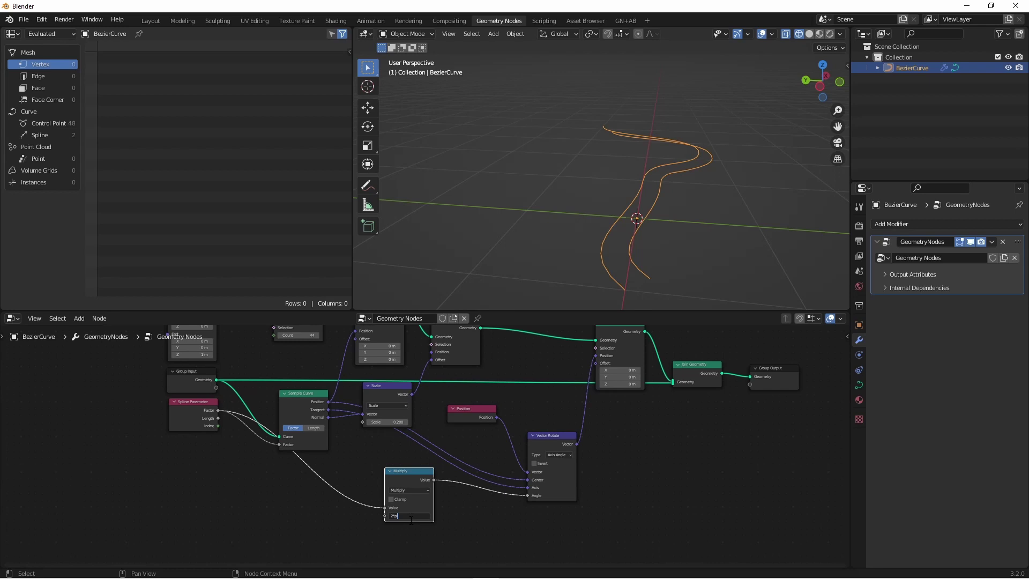
key("Return")
middle_click_drag(632, 282, 661, 189)
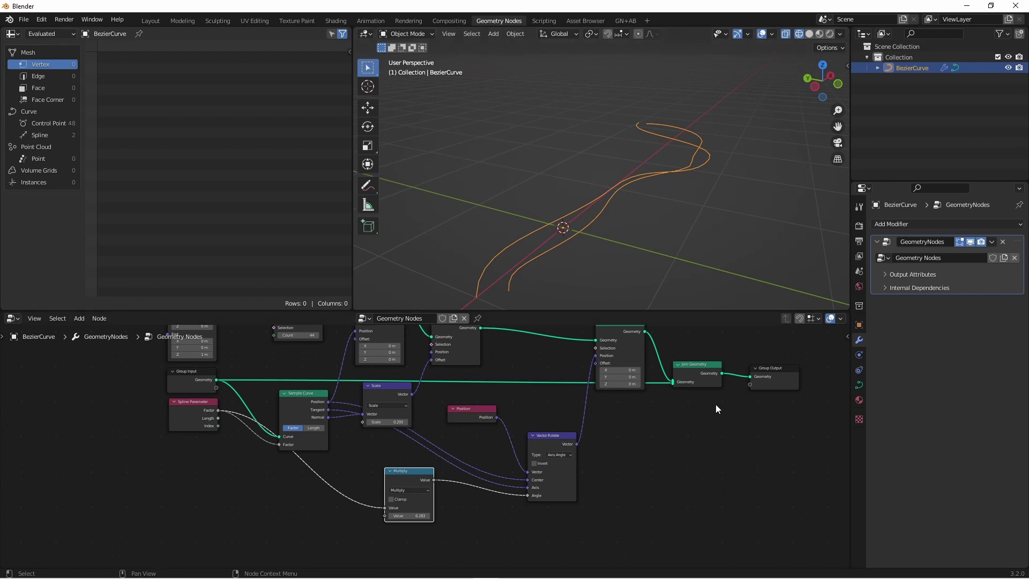
Move Join Geometry away from the last Set Position node and insert a Curve to Mesh node on the link between them
left_click_drag(701, 373, 707, 399)
middle_click_drag(707, 399, 696, 417)
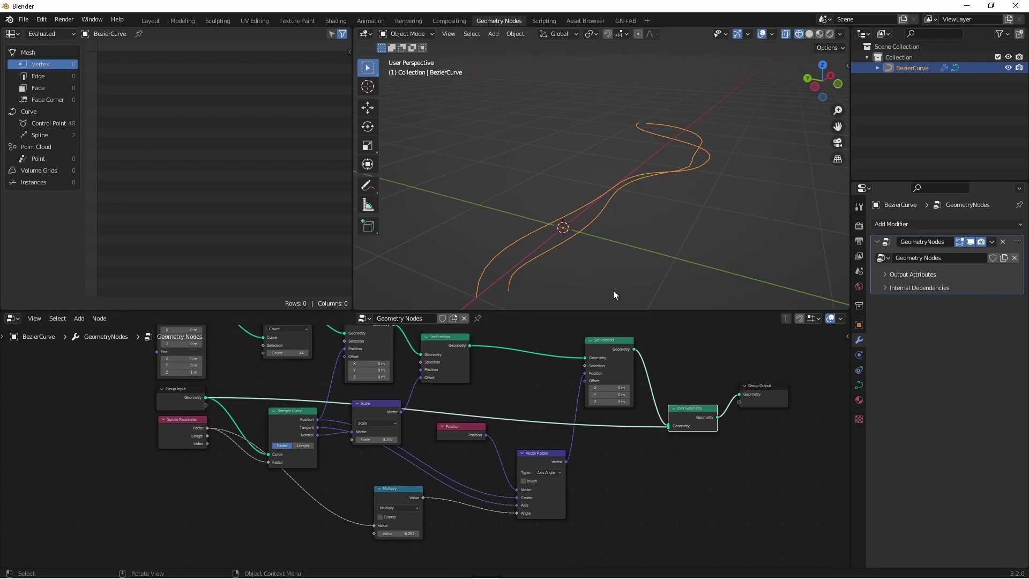
left_click_drag(765, 448, 614, 390)
key("g")
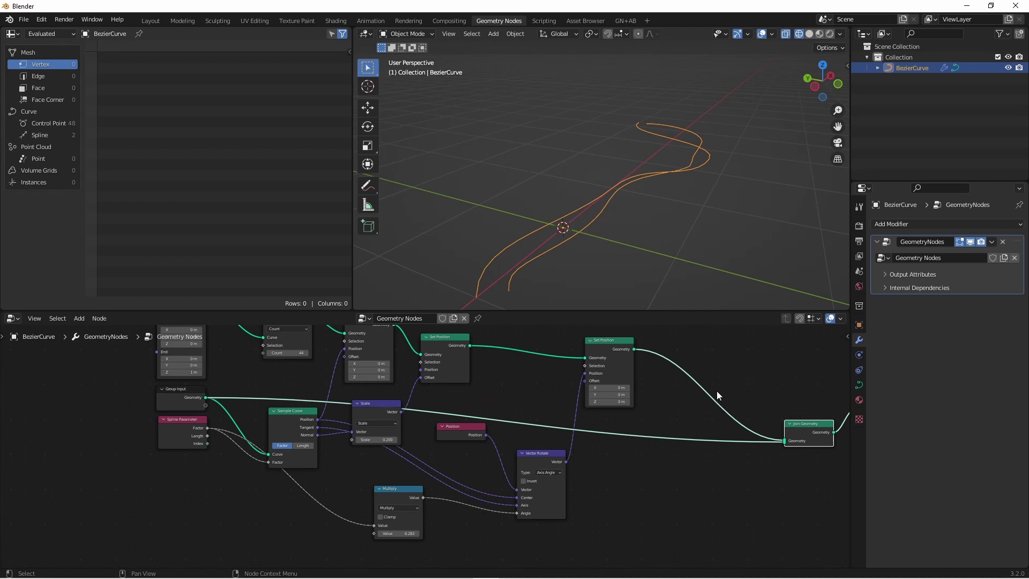
key("shift+a")
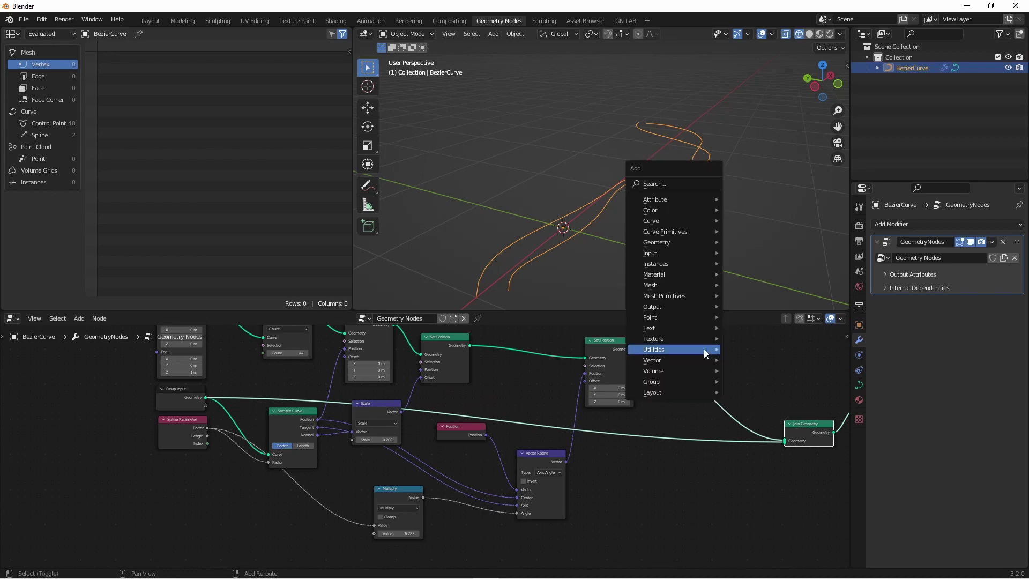
mouse_move(676, 223)
left_click(745, 232)
left_click(679, 373)
Add a Curve Circle node and connect its Curve output to Curve to Mesh's Profile Curve input
key("shift+a")
mouse_move(679, 384)
left_click(744, 408)
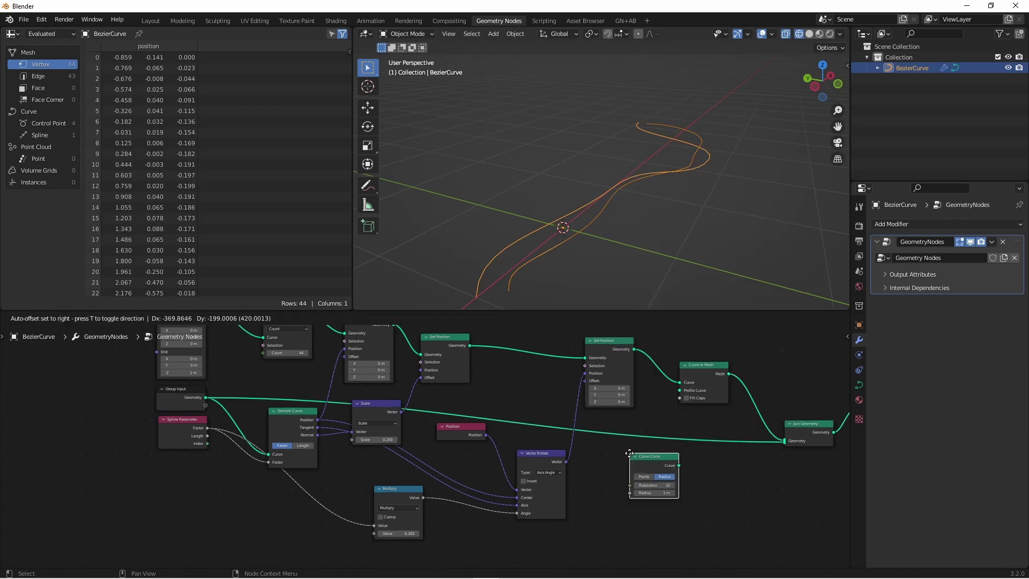
left_click(615, 461)
left_click_drag(665, 463, 680, 391)
Reduce the Curve Circle's radius to 0.03 m and switch the viewport from wireframe to solid shading
left_click_drag(651, 491, 602, 490)
key("shift+z")
left_click(585, 175)
middle_click_drag(584, 181, 658, 193)
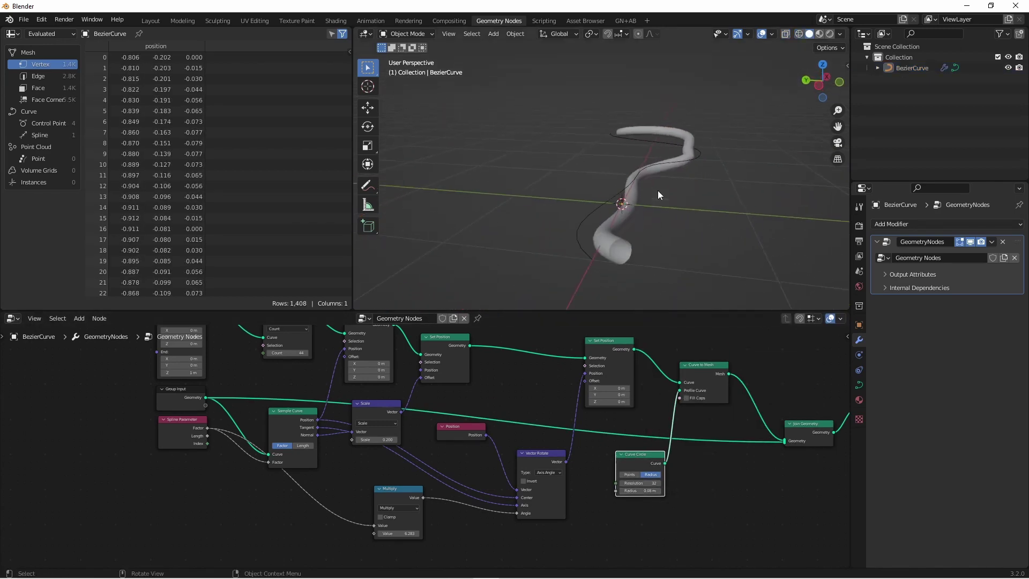
left_click_drag(647, 491, 644, 491)
middle_click_drag(668, 194, 636, 290)
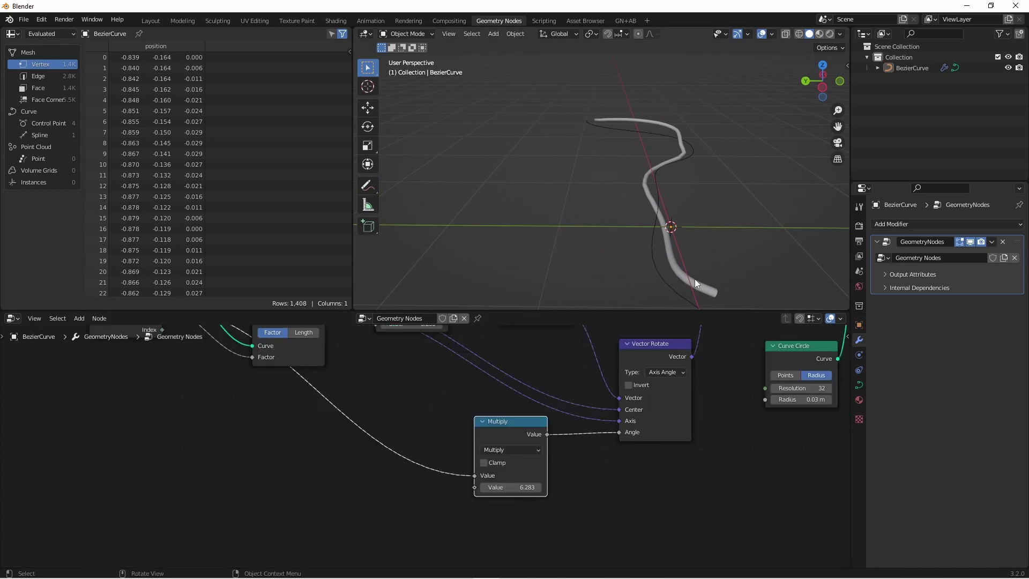
middle_click_drag(695, 279, 680, 253)
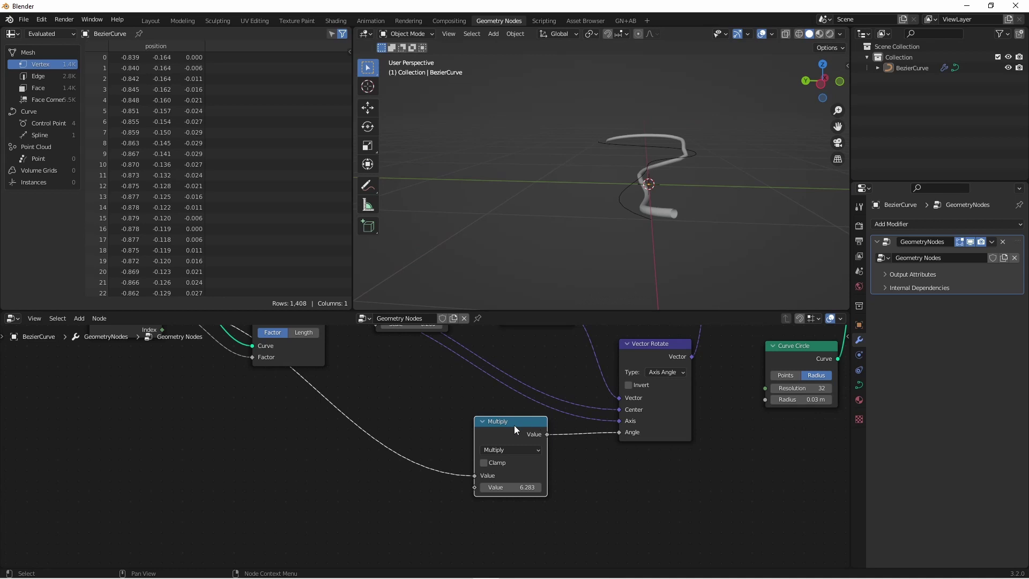
Duplicate the Multiply node, set its second value to 10, and insert it between Spline Parameter's Factor and the original Multiply
key("shift+d")
left_click(299, 459)
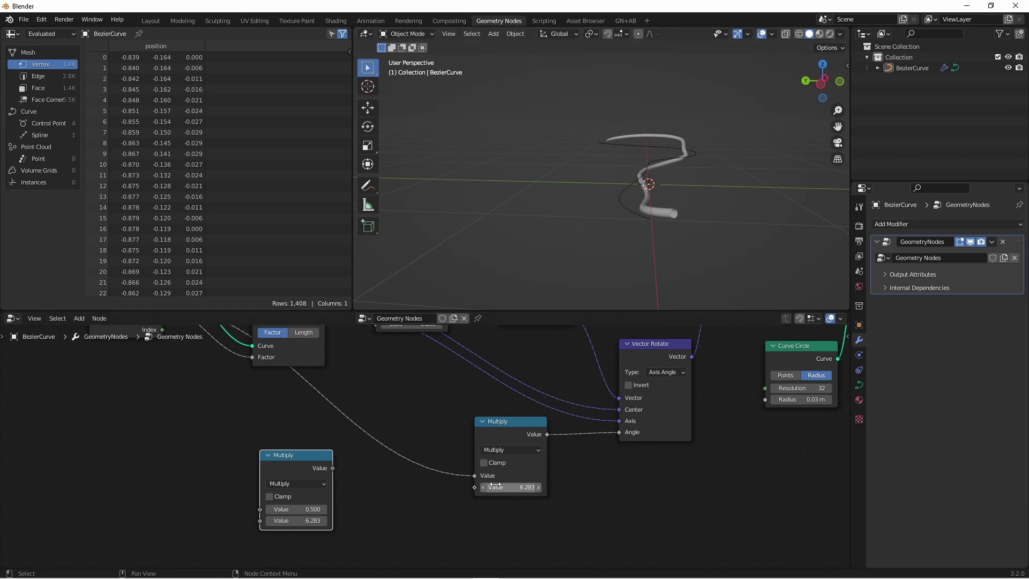
left_click(298, 521)
type("10")
key("Return")
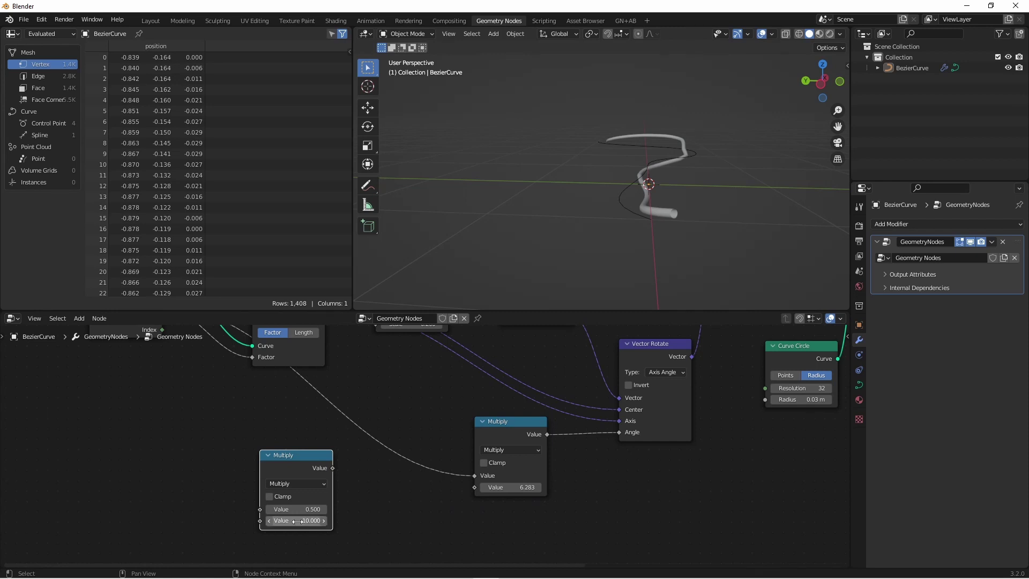
left_click_drag(303, 460, 413, 429)
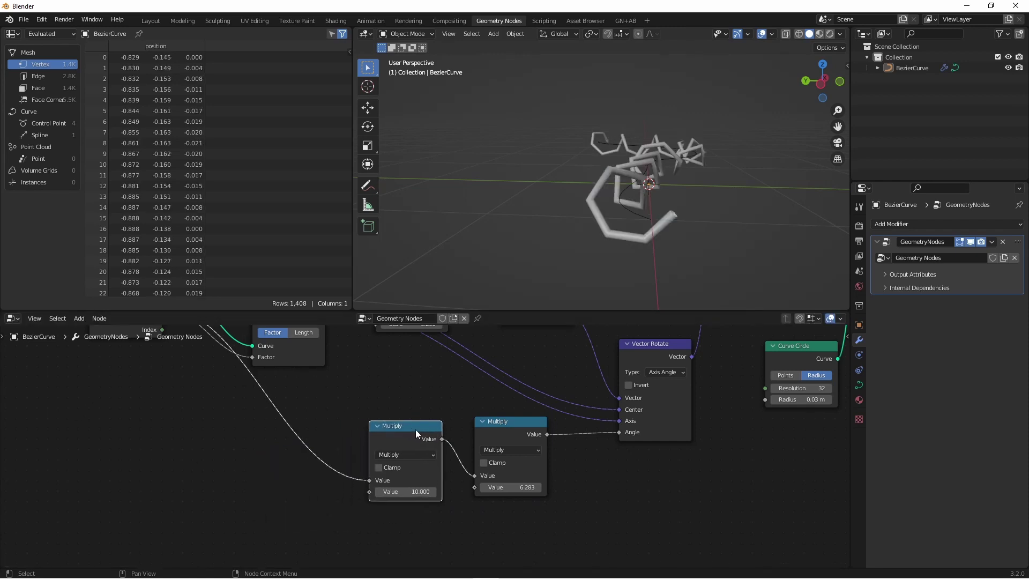
Raise Resample Curve's Count to 178 to smooth the coil
middle_click_drag(730, 154, 512, 209)
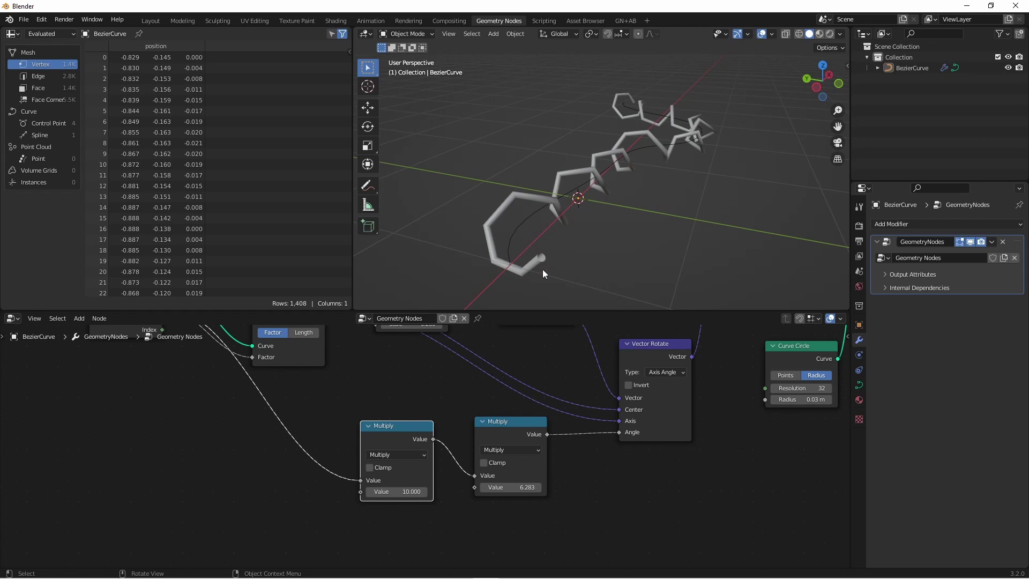
scroll(397, 472, "down", 4)
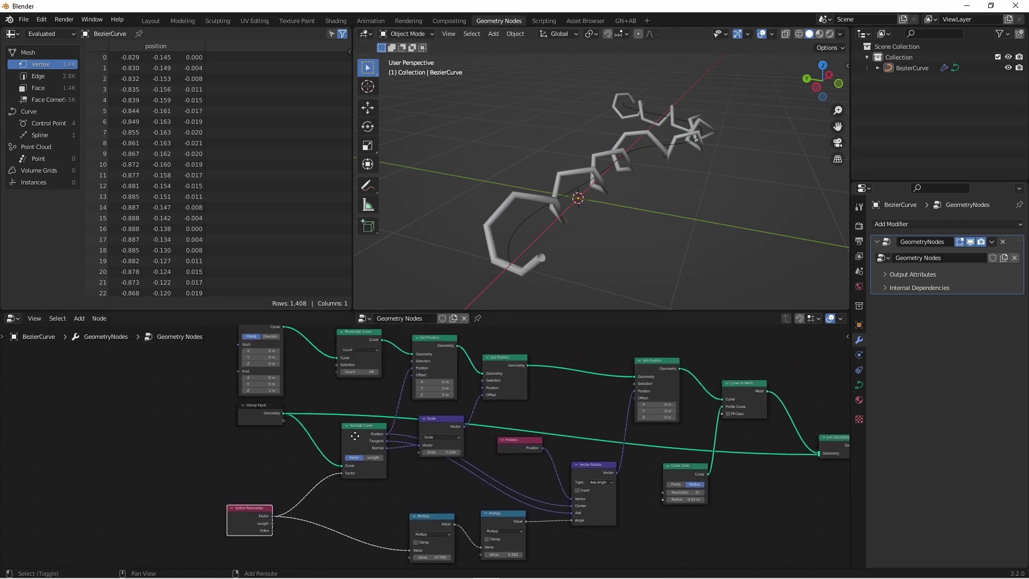
middle_click_drag(354, 434, 363, 479)
scroll(338, 412, "up", 6)
middle_click_drag(338, 396, 406, 431)
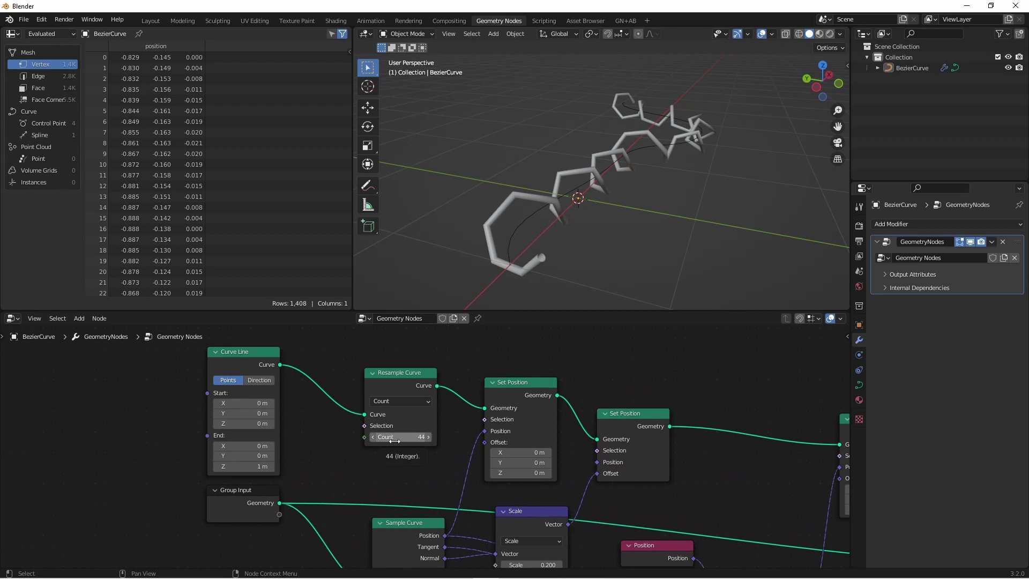
left_click_drag(395, 437, 450, 438, "shift")
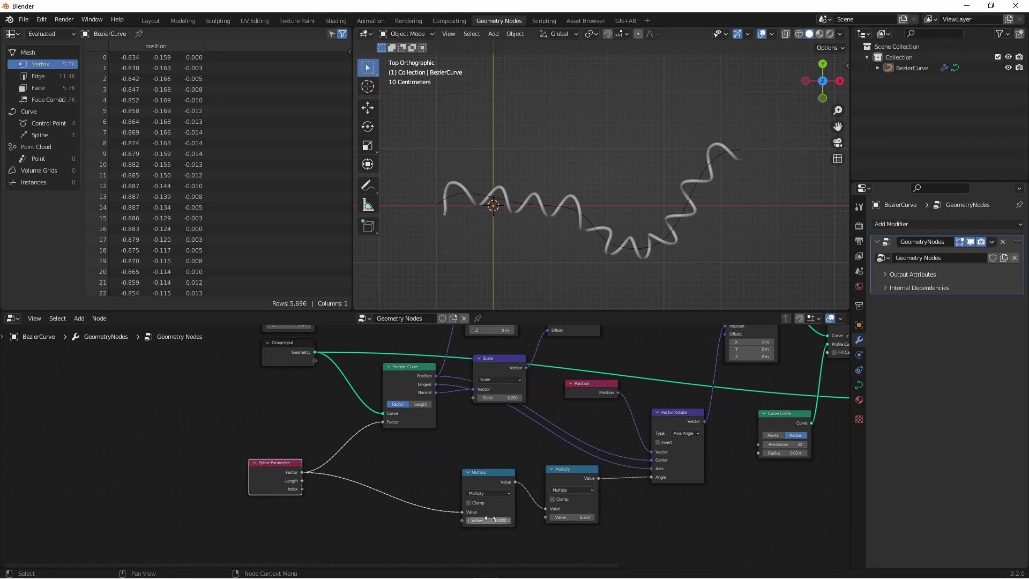
Raise the first Multiply node's value to 20.070 and Resample Curve's Count to 399
left_click_drag(481, 520, 536, 521, "shift")
middle_click_drag(660, 198, 556, 278)
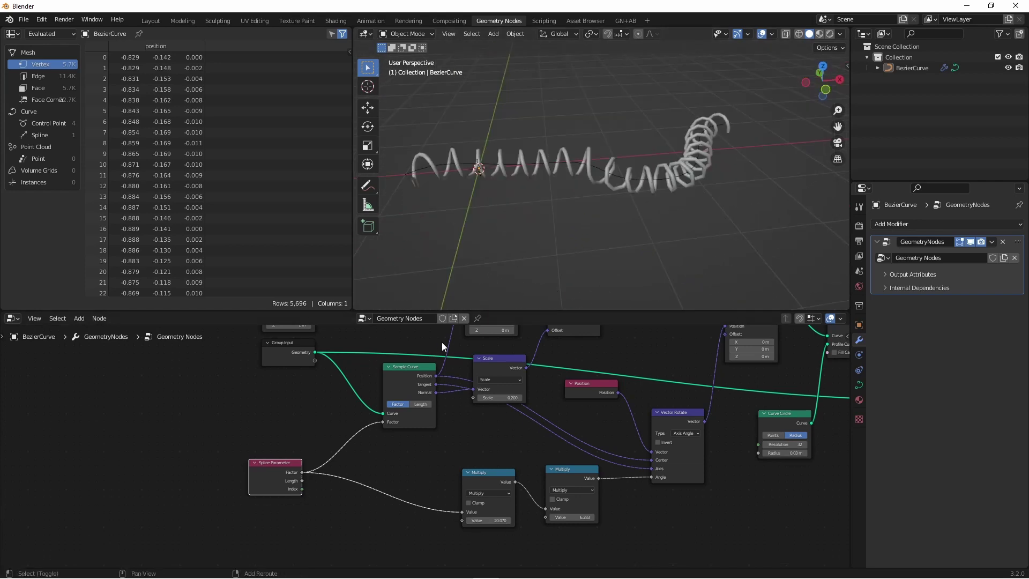
middle_click_drag(389, 439, 396, 566, "shift")
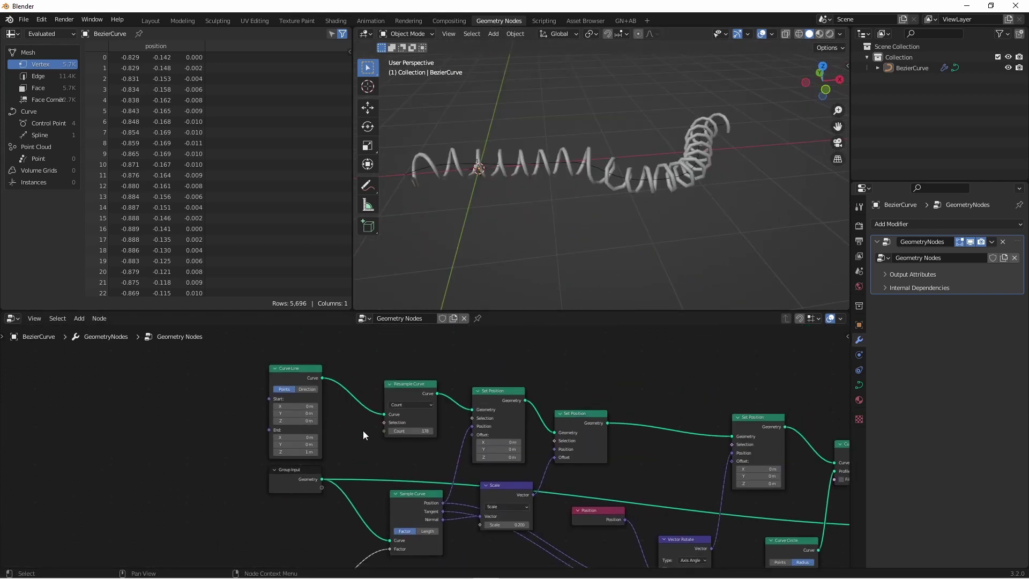
scroll(376, 430, "up", 4)
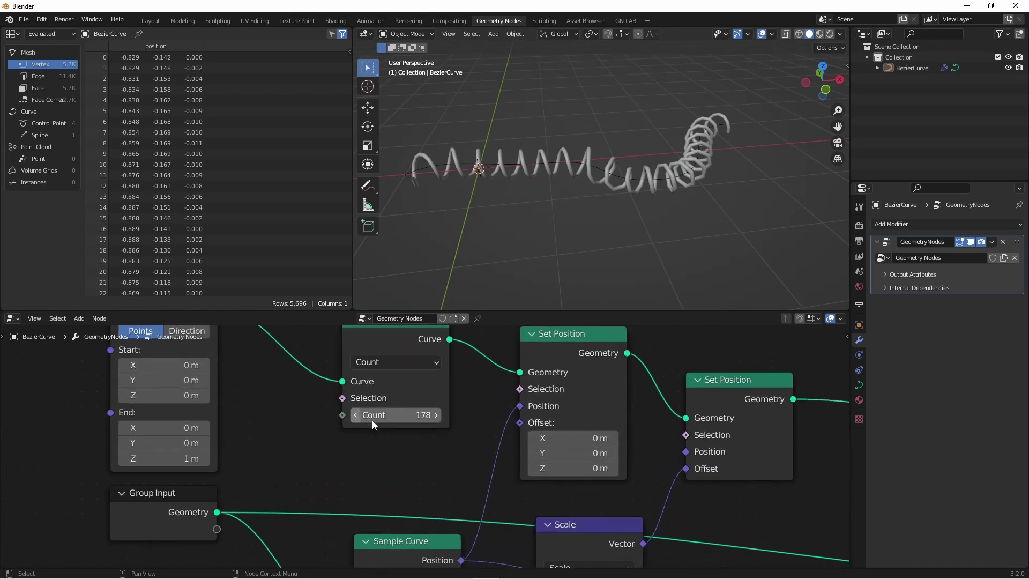
left_click_drag(386, 411, 607, 428)
scroll(590, 421, "down", 5)
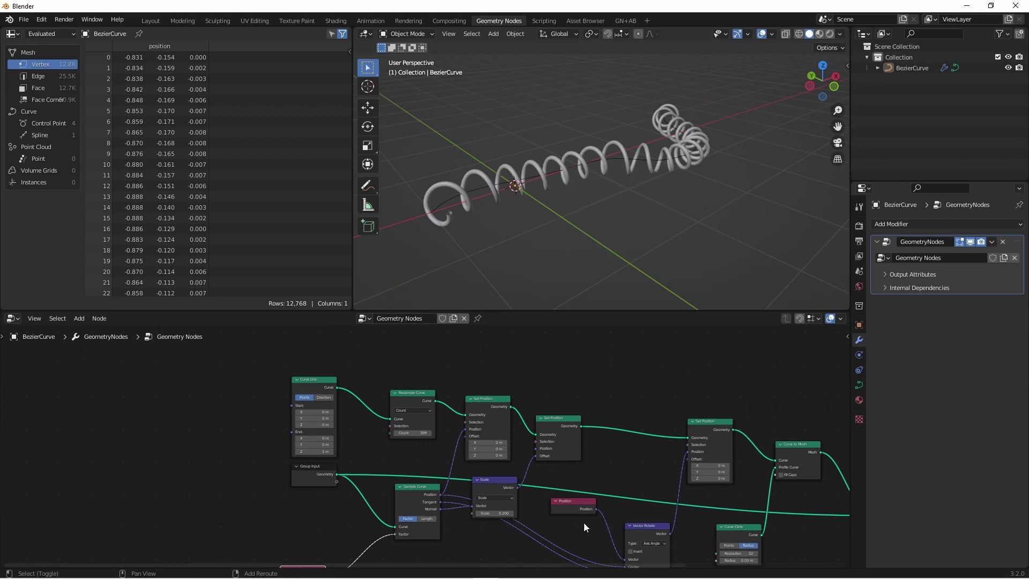
Move Group Input and Group Output away from the other nodes and add a reroute on Group Input's Geometry link
middle_click_drag(584, 522, 475, 468)
left_click_drag(526, 311, 525, 188)
middle_click_drag(228, 363, 131, 374)
left_click_drag(121, 374, 18, 385)
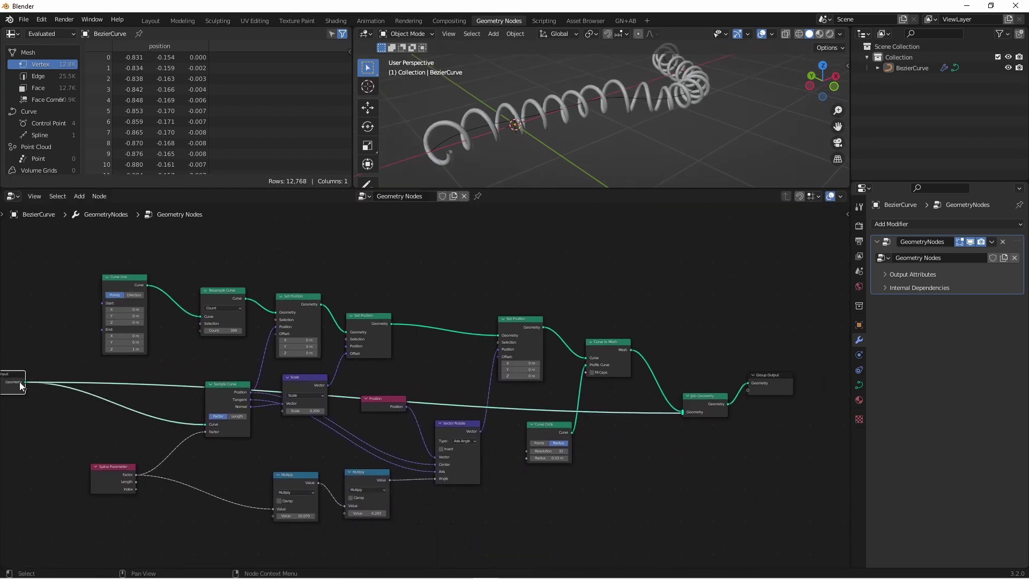
right_click_drag(70, 372, 73, 402, "shift")
scroll(424, 386, "down", 2)
left_click_drag(721, 386, 799, 405)
Group all nodes between Group Input and Group Output into one node group
left_click_drag(105, 256, 698, 528)
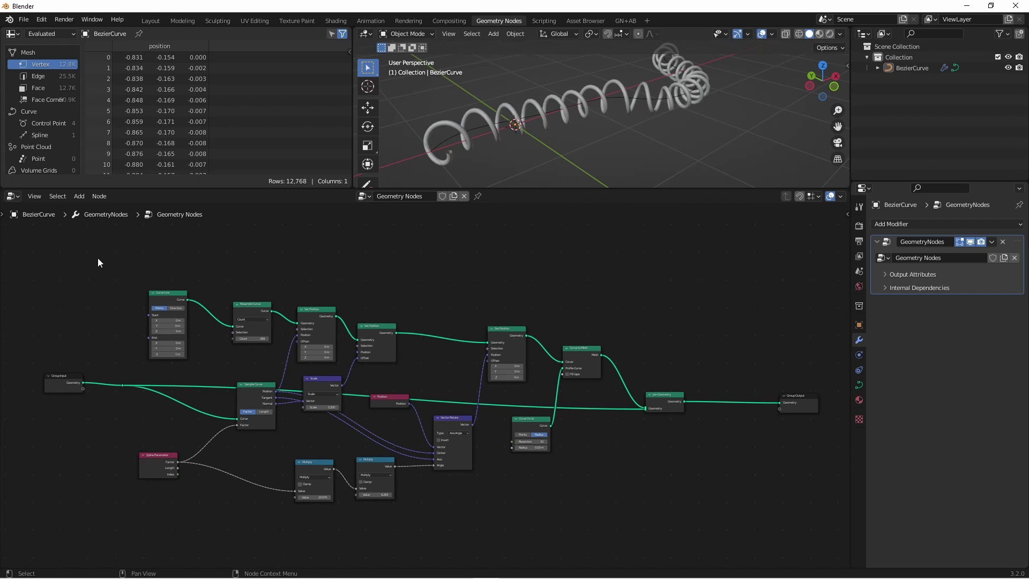
left_click_drag(97, 259, 688, 525)
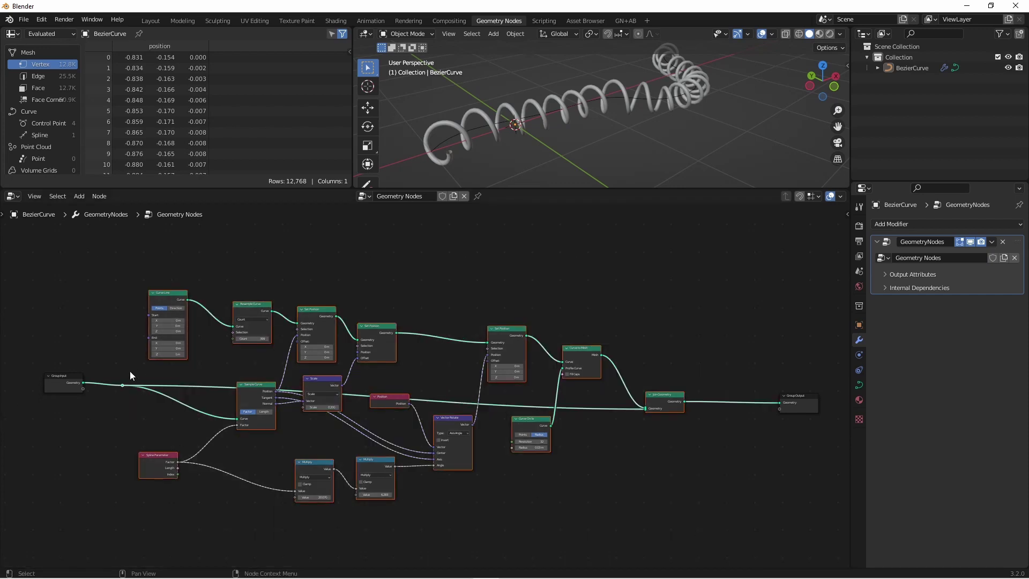
key("ctrl+g")
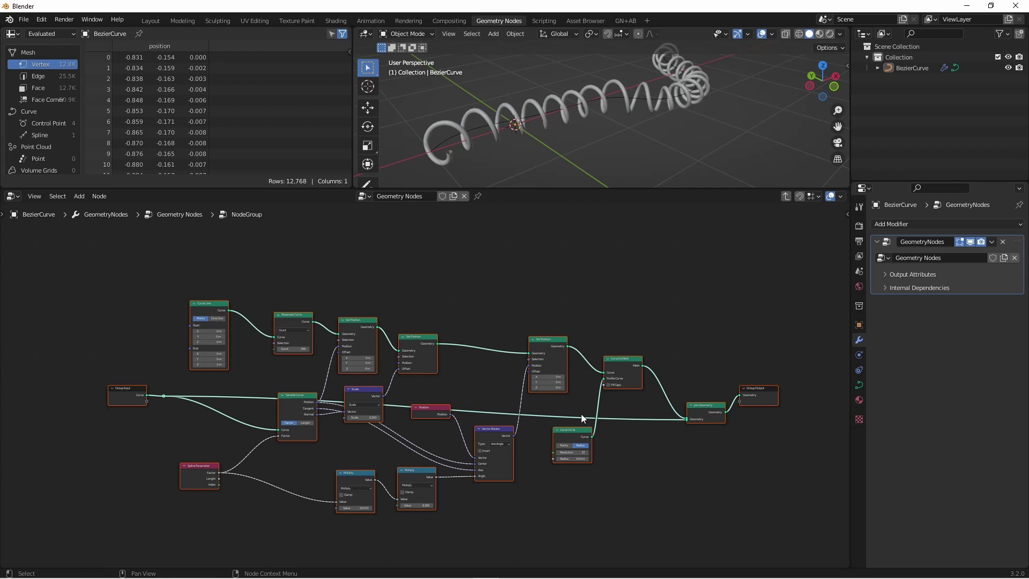
Expose the first Multiply node's second value as a group input and name it Rotations
scroll(581, 414, "up", 2)
left_click_drag(64, 337, 384, 499)
key("n")
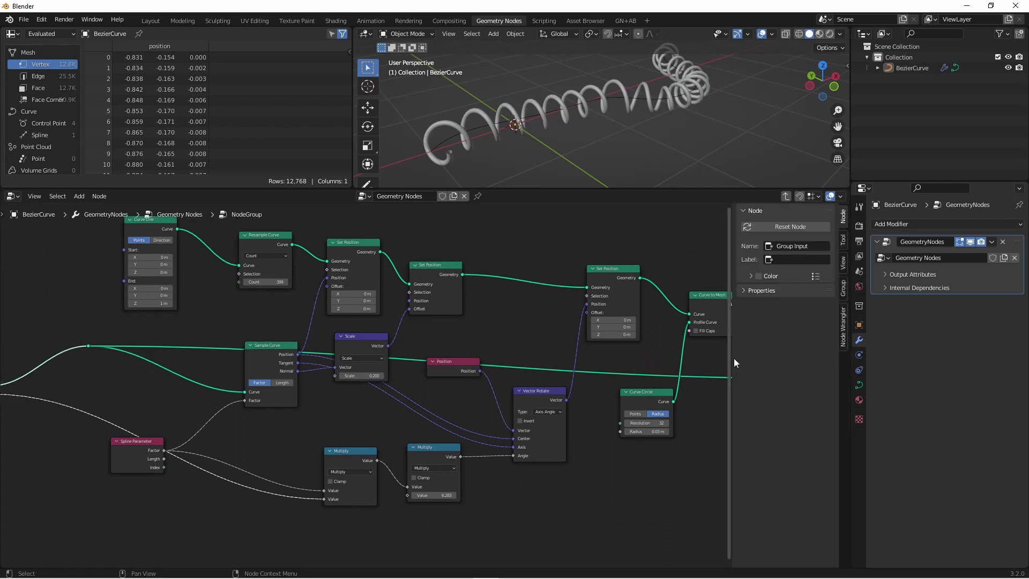
left_click(844, 290)
double_click(764, 239)
key("BackSpace")
type("Rotat")
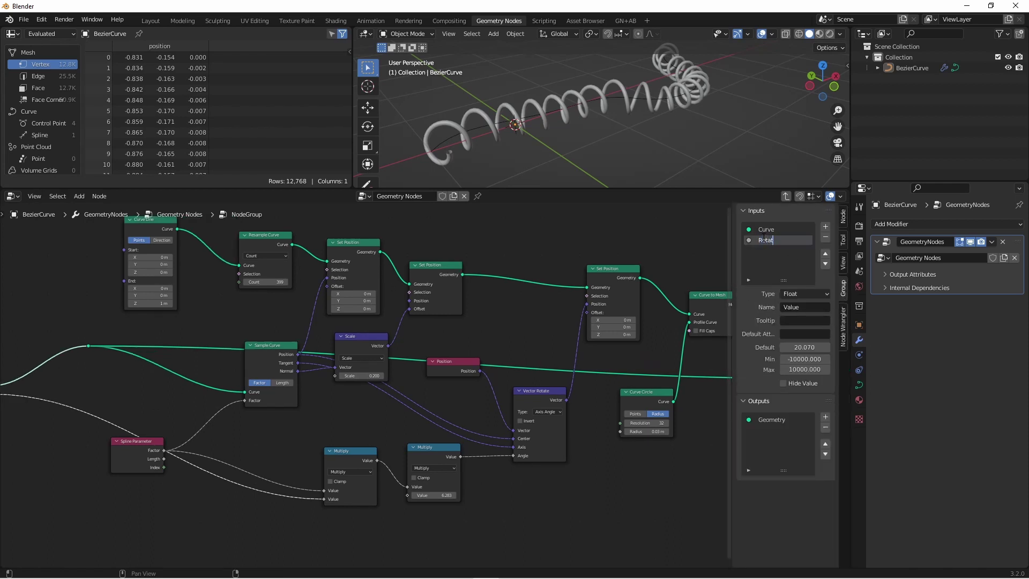
type("ions")
key("Return")
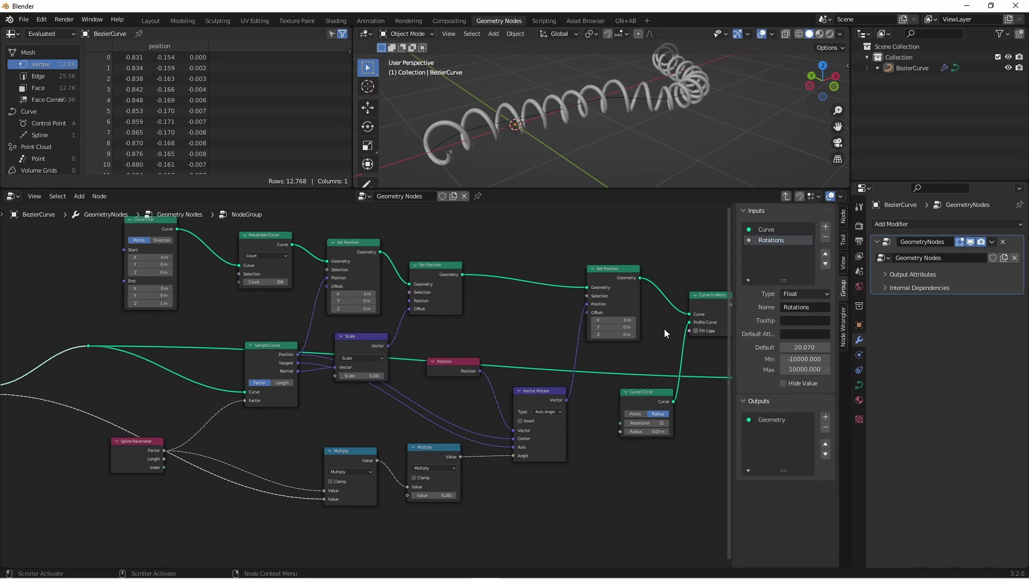
Lower the group node's Rotations value from outside the group, and reposition Spline Parameter inside the group
key("Tab")
left_click_drag(337, 413, 322, 413)
scroll(300, 448, "up", 14)
key("Tab")
scroll(375, 426, "down", 15)
left_click_drag(387, 420, 384, 421)
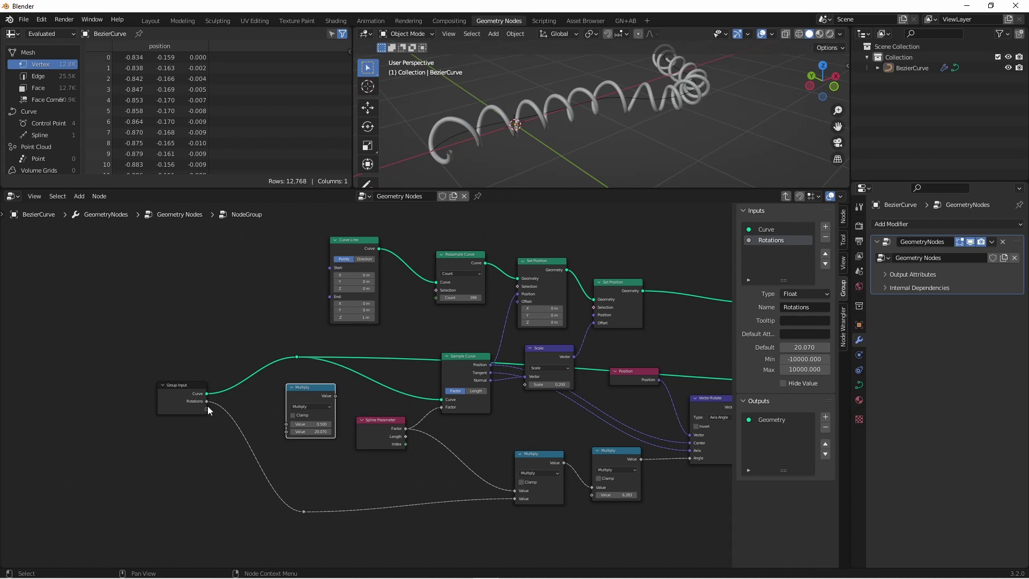
Multiply Rotations by a new group input named Resolution and feed the product into Resample Curve's Count
left_click_drag(208, 406, 286, 424)
left_click_drag(207, 409, 220, 412)
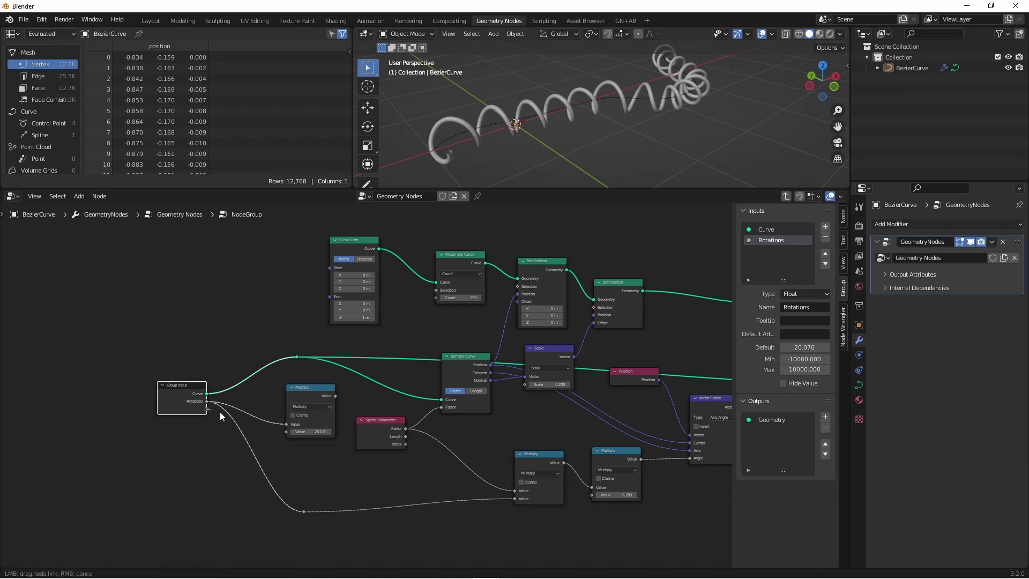
left_click_drag(287, 430, 288, 429)
double_click(797, 252)
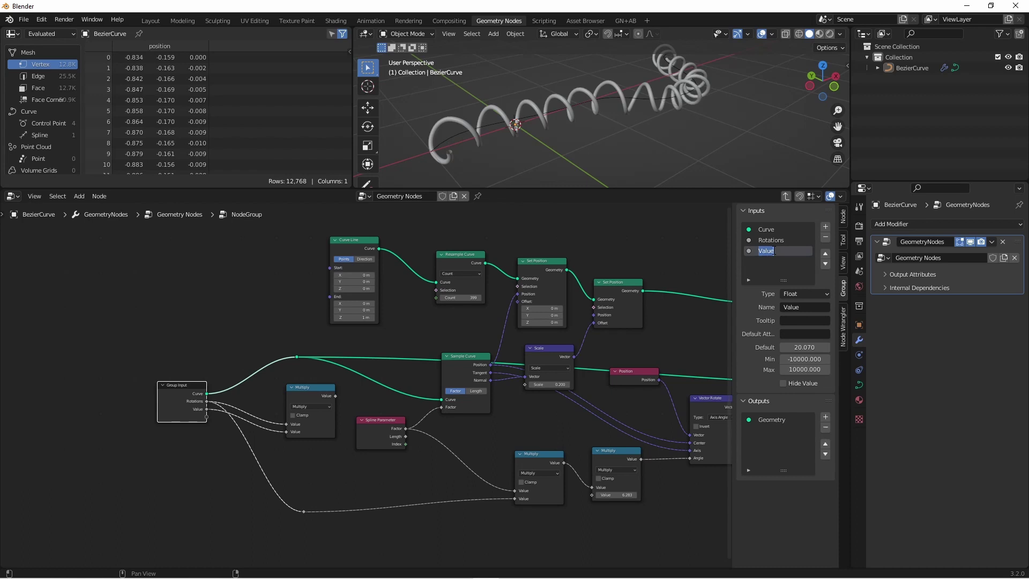
type("Resolution")
key("Return")
left_click(337, 394)
left_click_drag(336, 394, 436, 298)
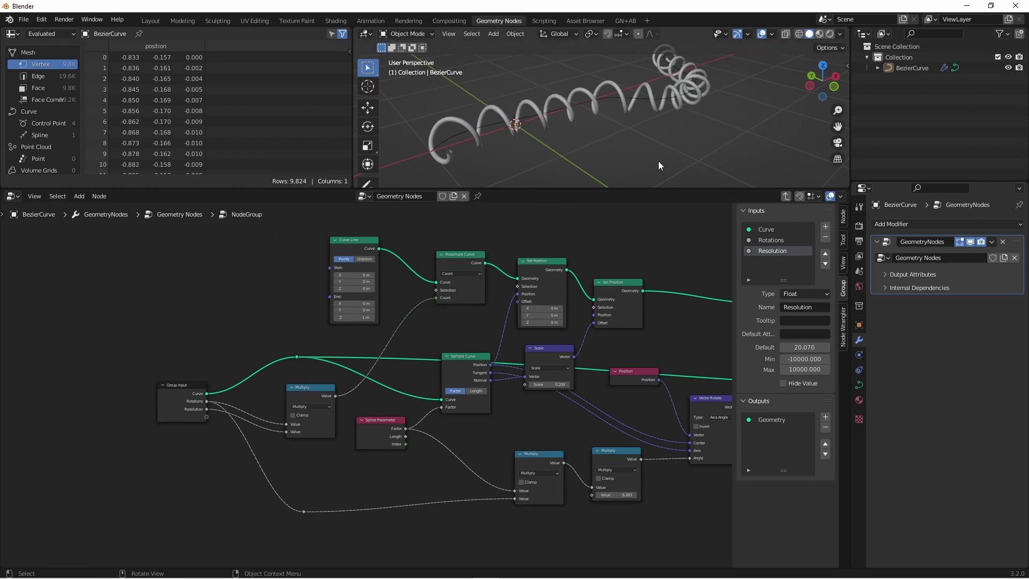
From outside the group, set the group node's Rotations to 10 and its Resolution to 3
middle_click_drag(658, 160, 664, 75)
key("Tab")
key("BackSpace")
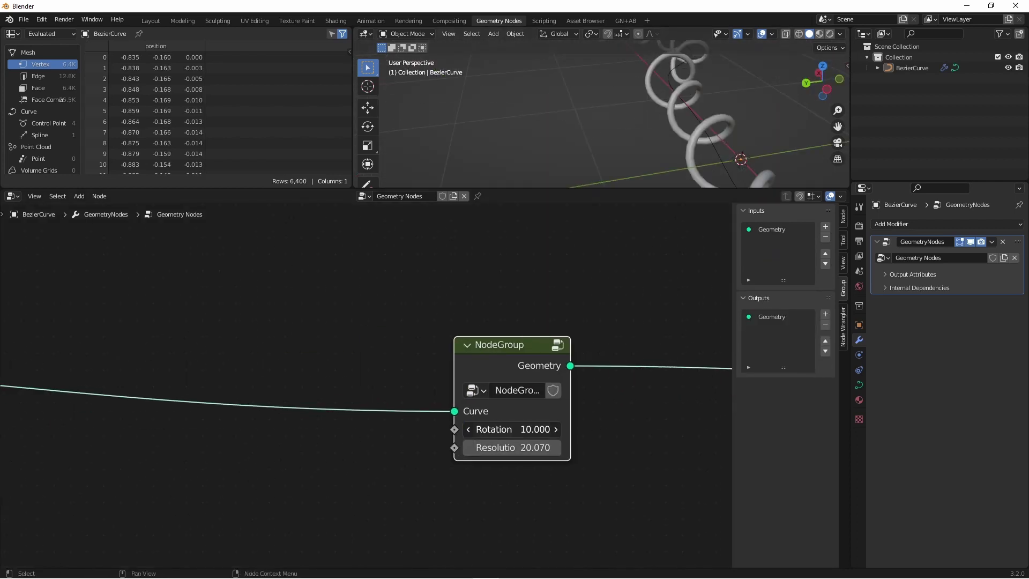
left_click(528, 428)
type("10")
key("Return")
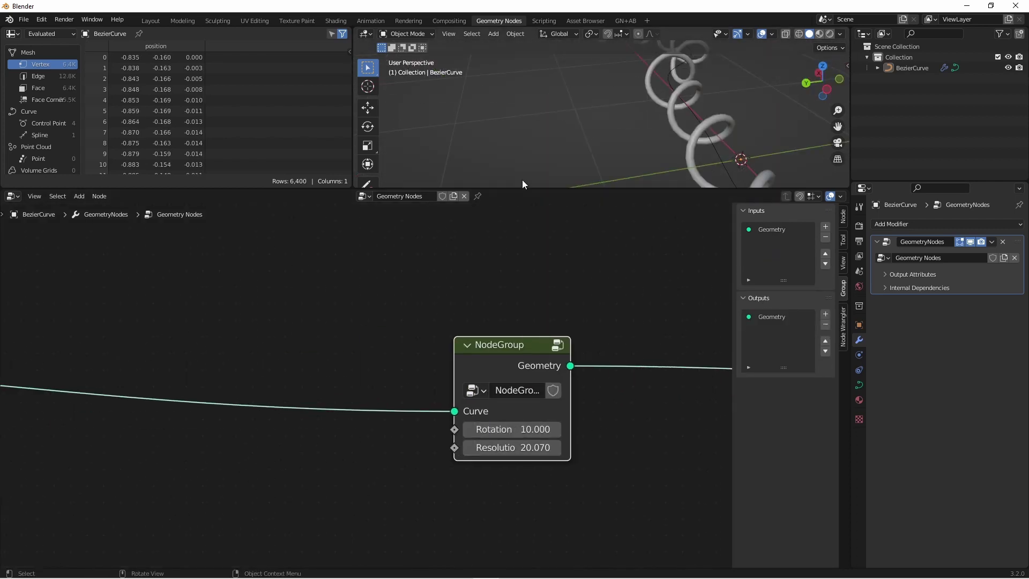
scroll(504, 435, "down", 1)
left_click(503, 436)
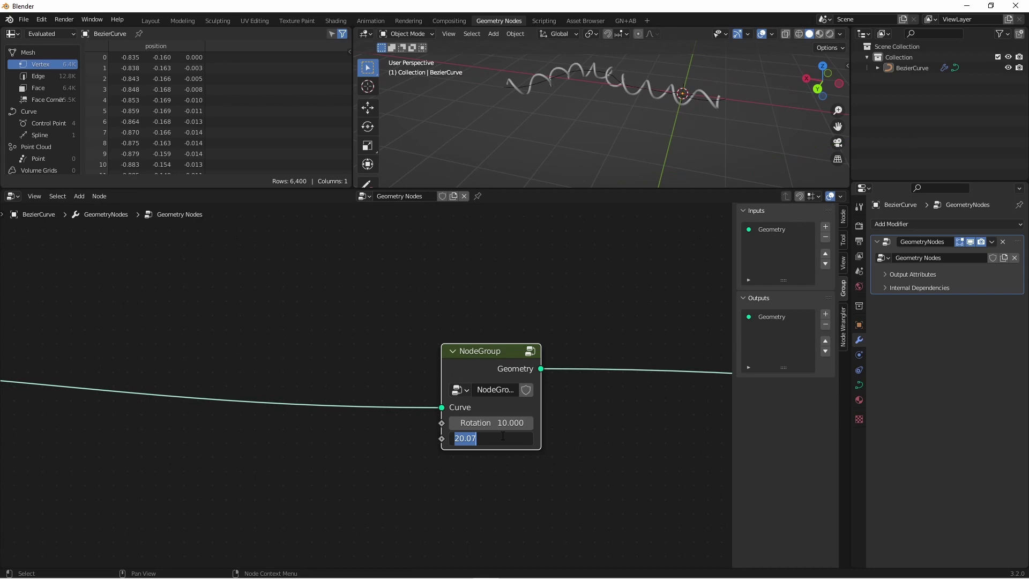
type("3")
key("Return")
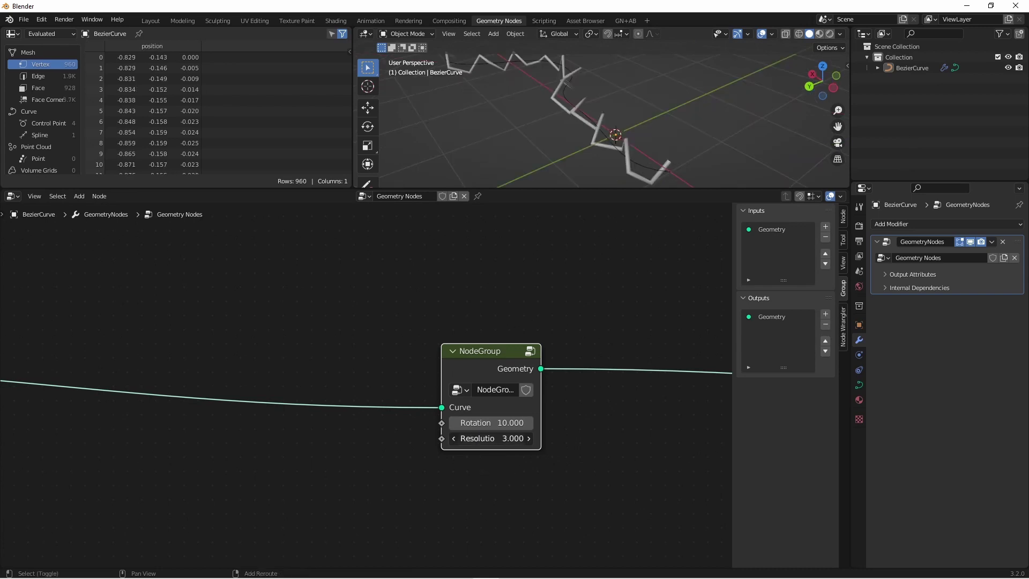
Raise the group node's Resolution to 13.93 and its Rotations to 23.39
left_click_drag(490, 438, 556, 438)
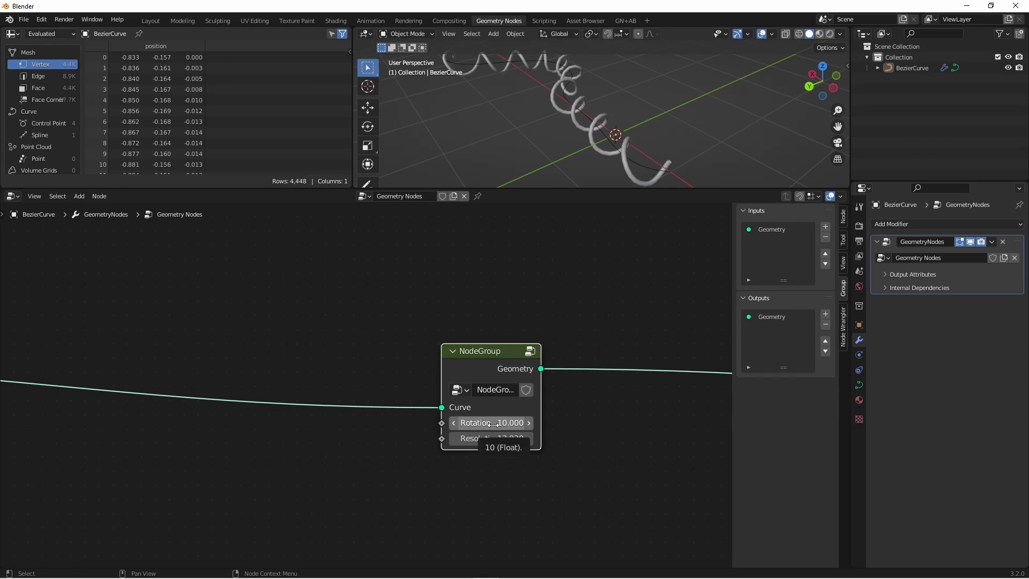
mouse_move(479, 423)
left_mouse_down()
mouse_move(501, 423)
mouse_move(488, 423)
left_mouse_up()
Inside the group, reposition the Scale vector node and lower its scale factor to 0.12
key("Tab")
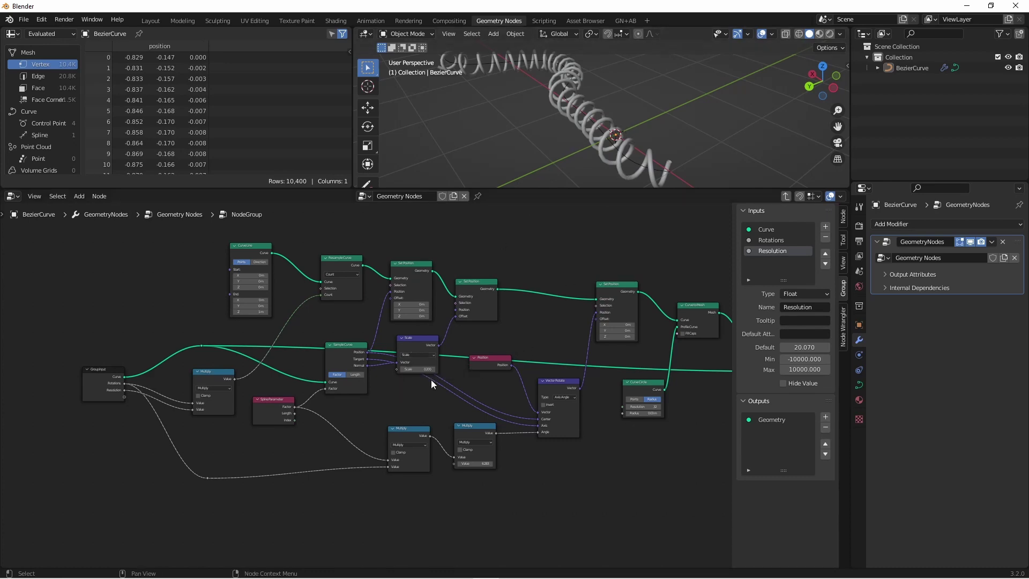
scroll(435, 375, "up", 2)
left_click_drag(444, 314, 426, 357)
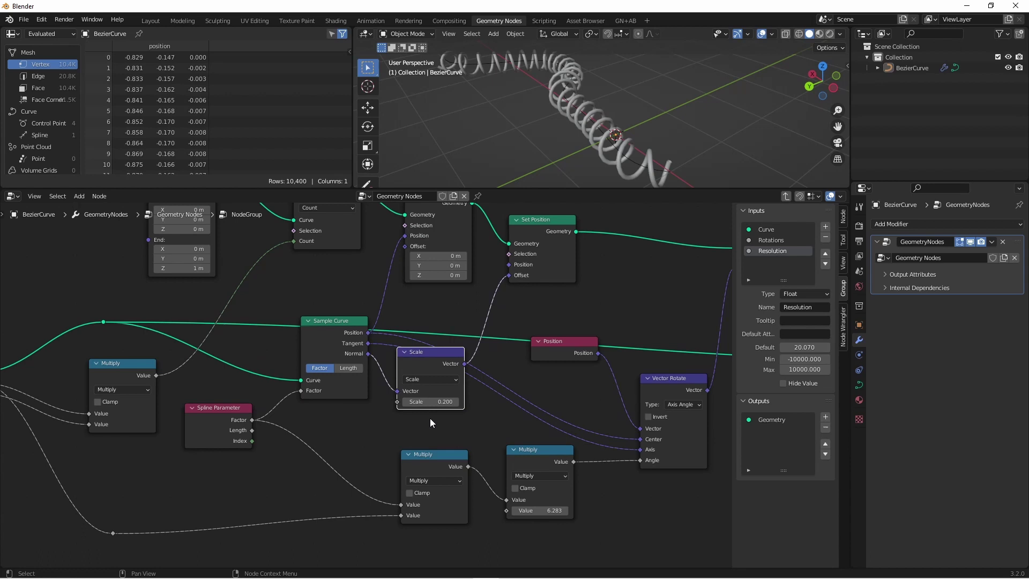
mouse_move(432, 403)
left_mouse_down("shift")
mouse_move(459, 402)
mouse_move(423, 402)
left_mouse_up("shift")
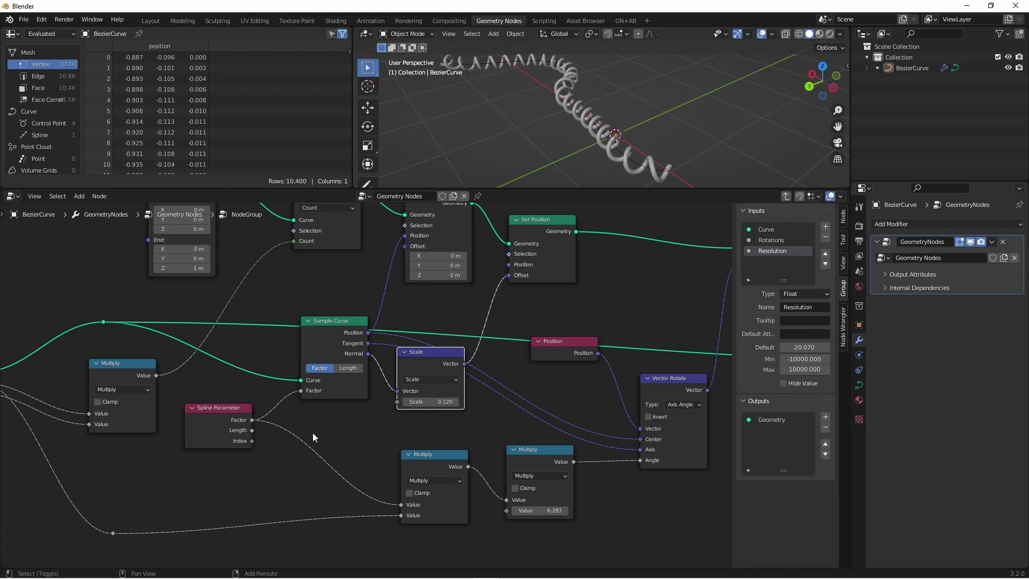
Expose the Scale node's scale factor as a group input and name it Rotation Scale
middle_click_drag(317, 435, 443, 419)
left_click_drag(107, 388, 523, 386)
double_click(795, 262)
type("Rotation Scale")
key("Return")
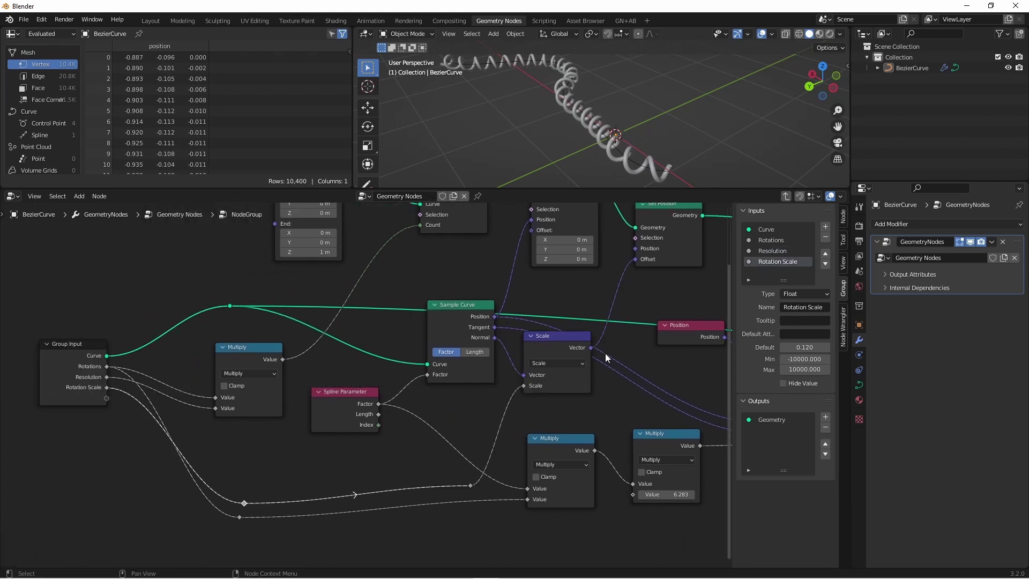
Set the group node's Rotation Scale to 0.17 from outside the group, and reopen the group for editing
key("Tab")
scroll(375, 397, "up", 4)
mouse_move(494, 462)
left_mouse_down()
mouse_move(518, 462)
mouse_move(497, 462)
left_mouse_up()
key("Tab")
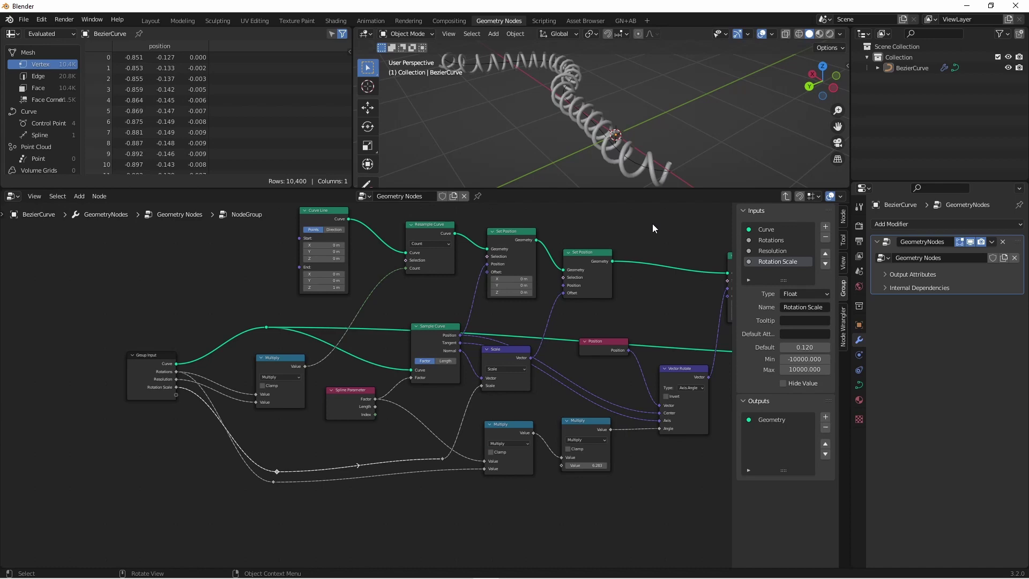
Move Curve Circle close to Group Input and expose its Resolution and Radius as group inputs
middle_click_drag(642, 338, 492, 355)
scroll(492, 356, "down", 4)
left_click_drag(598, 382, 268, 482)
scroll(295, 440, "up", 2)
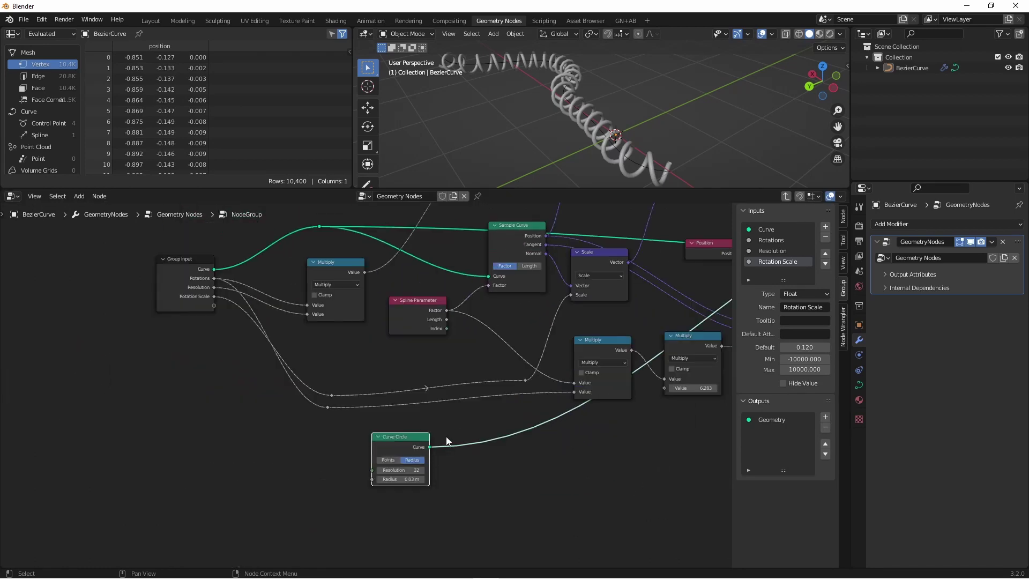
left_click_drag(182, 268, 174, 348)
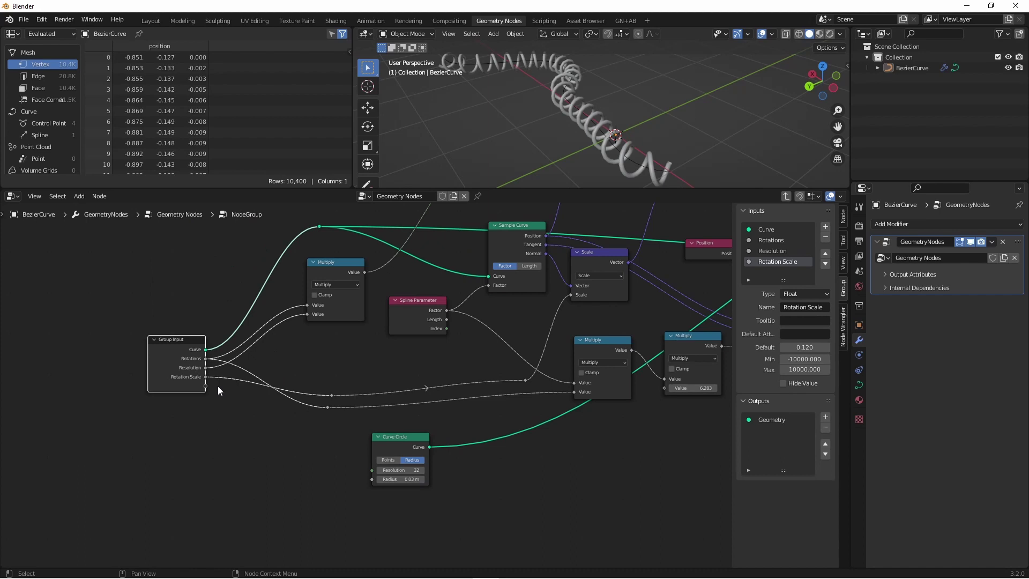
left_click_drag(206, 386, 380, 473)
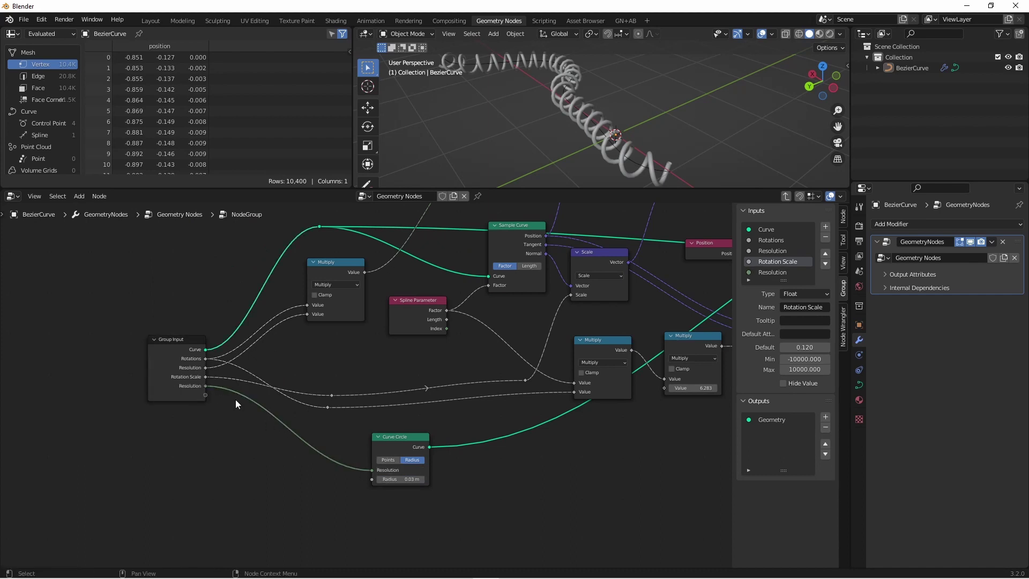
left_click_drag(206, 395, 375, 479)
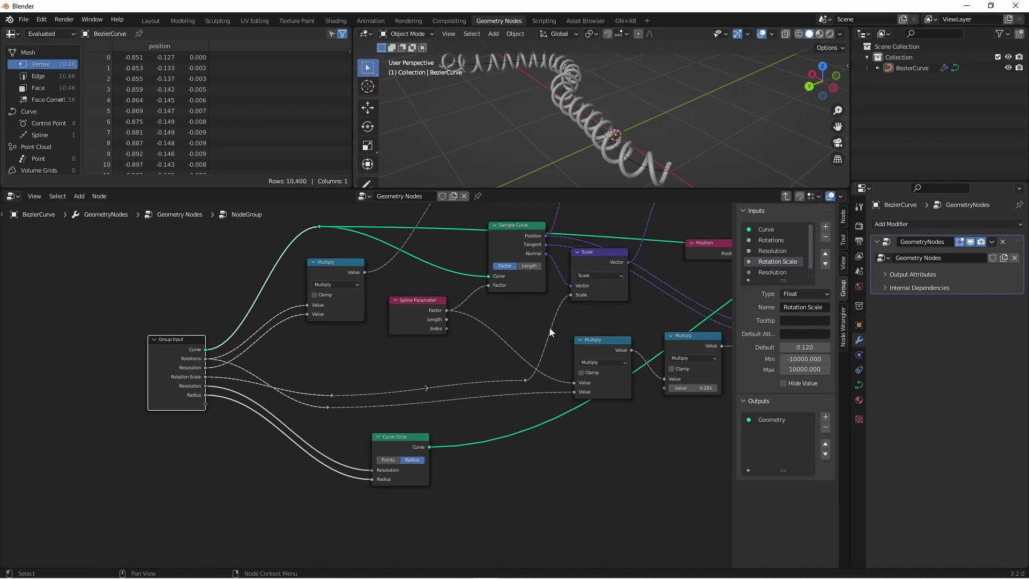
Rename the two Curve Circle group inputs to Wire Resolution and Wire Radius
scroll(772, 262, "down", 1)
double_click(773, 262)
key("Home")
type("Wire")
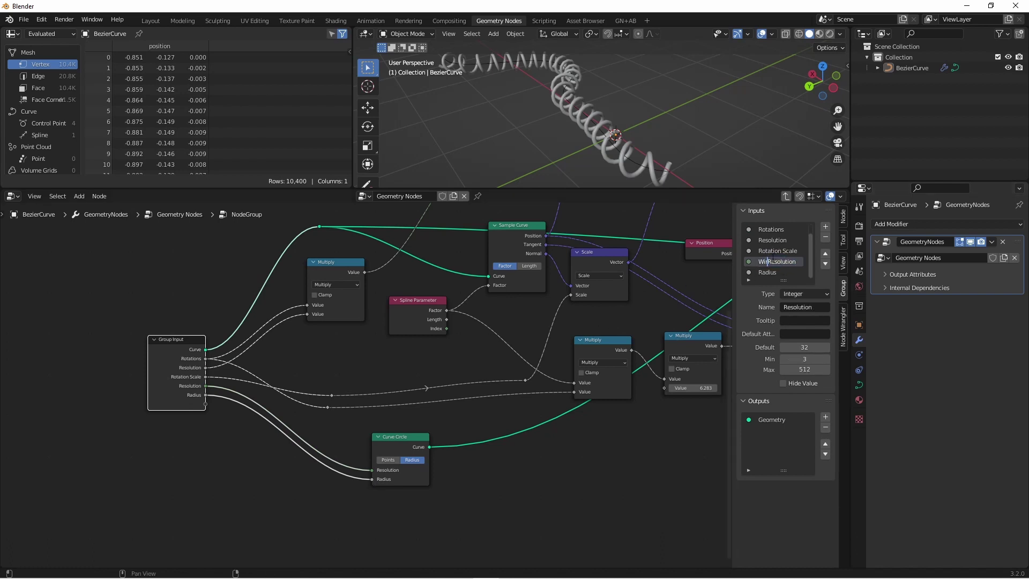
key("Return")
double_click(775, 272)
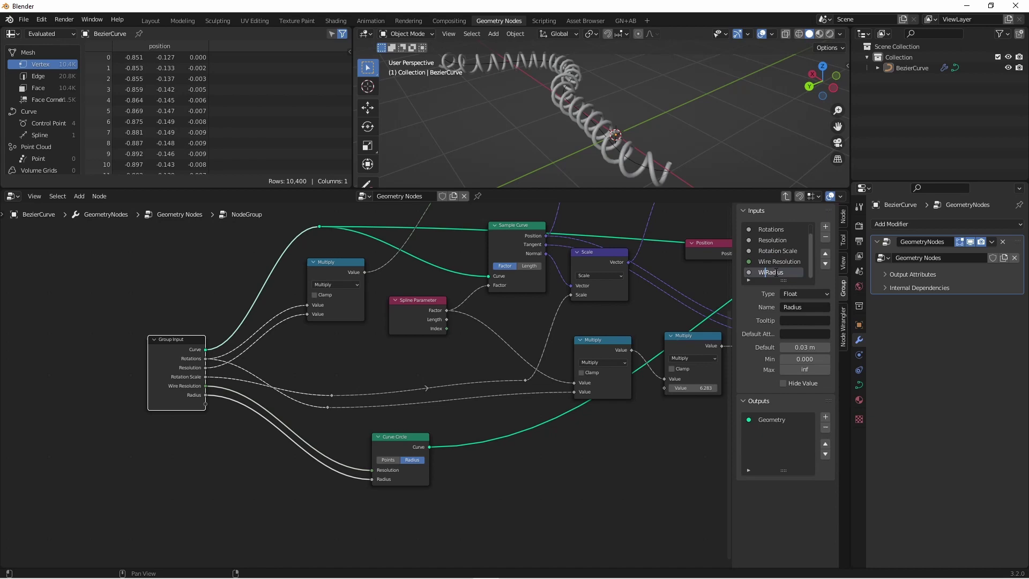
key("Home")
type("Wire")
key("Return")
Outside the group, set the group node's Wire Resolution to 8 and Wire Radius to 0.11 m
key("Tab")
left_click(541, 491)
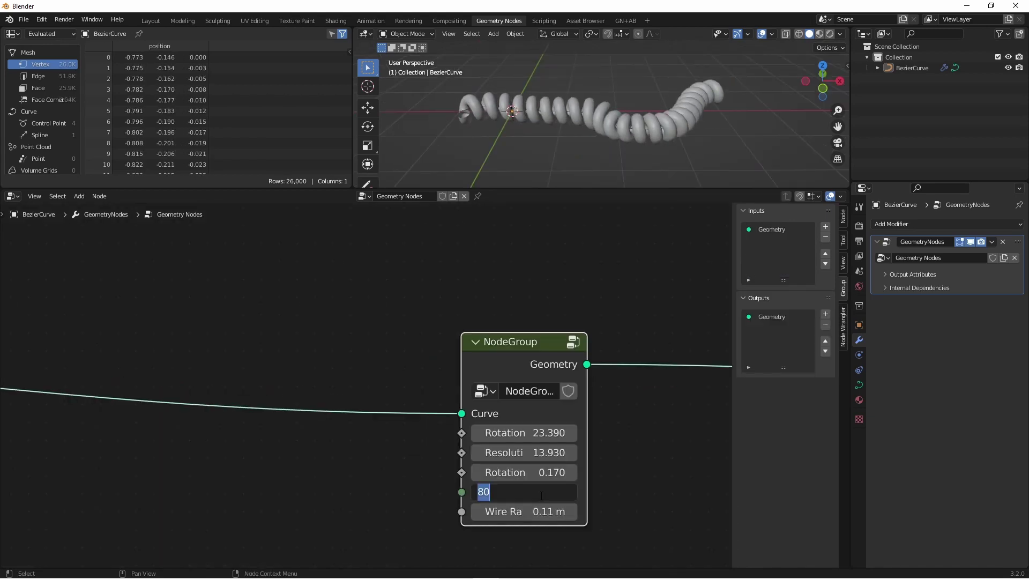
type("8")
key("Return")
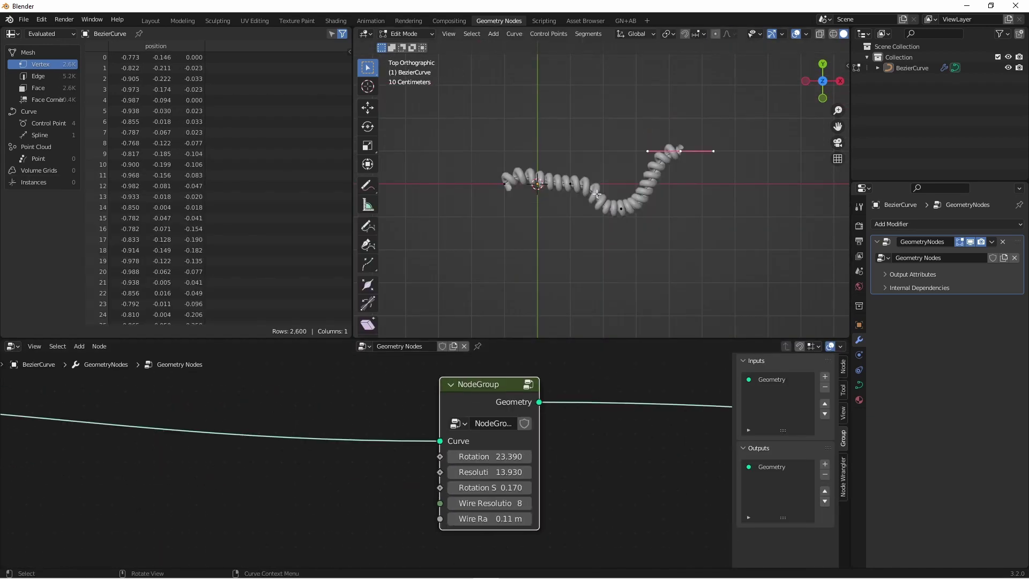
In top view, reposition the Bezier curve's existing control points and rotate the middle one to form a wavy path
key("g")
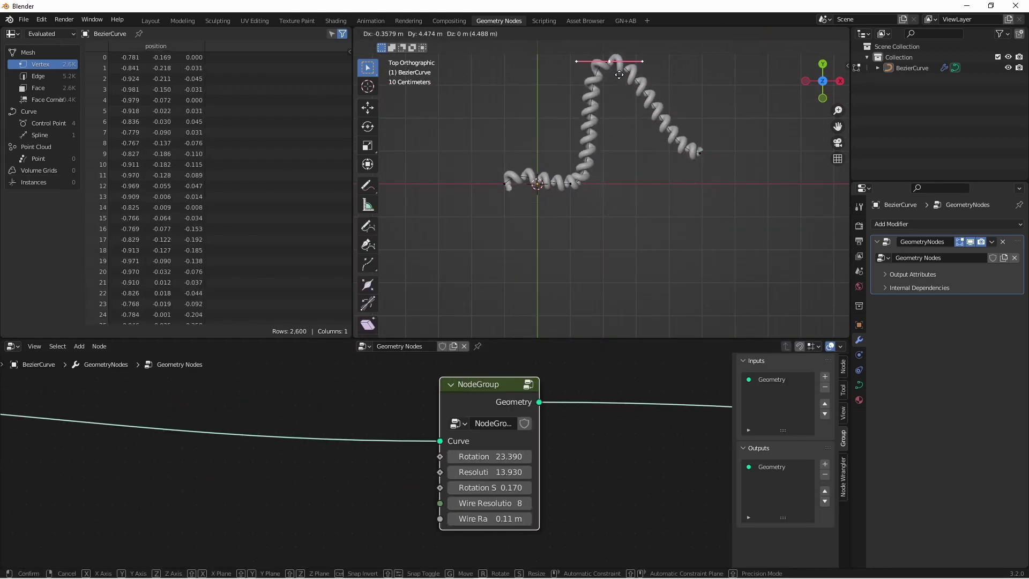
left_click(637, 120)
left_click(571, 184)
key("g")
key("r")
Extrude and rotate a new control point at the curve's start, and raise the group node's Rotations to 52.17
left_click(505, 184)
key("g")
key("e")
key("r")
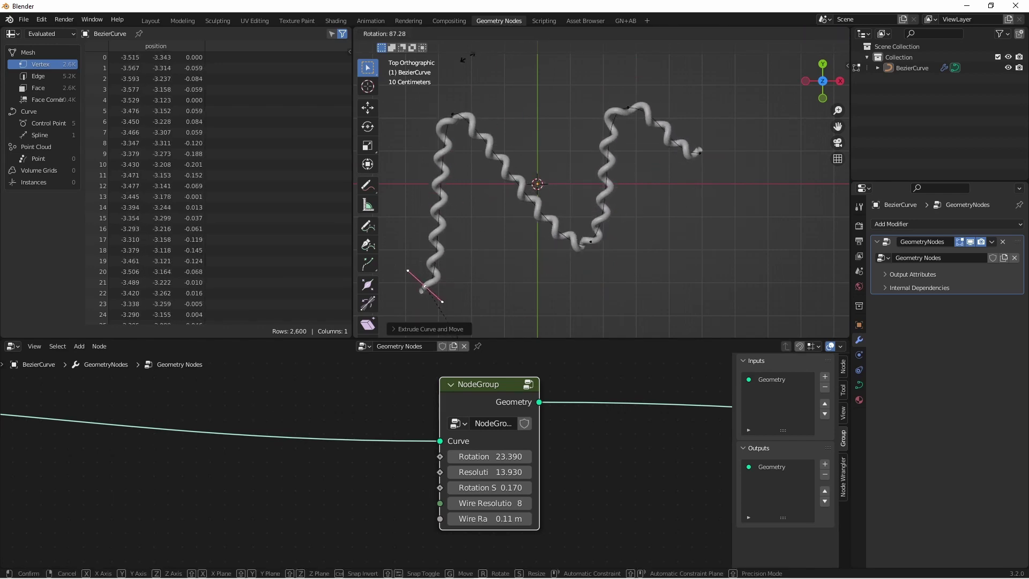
left_click(462, 61)
middle_click_drag(462, 60, 522, 32, "shift")
left_click_drag(515, 457, 548, 456)
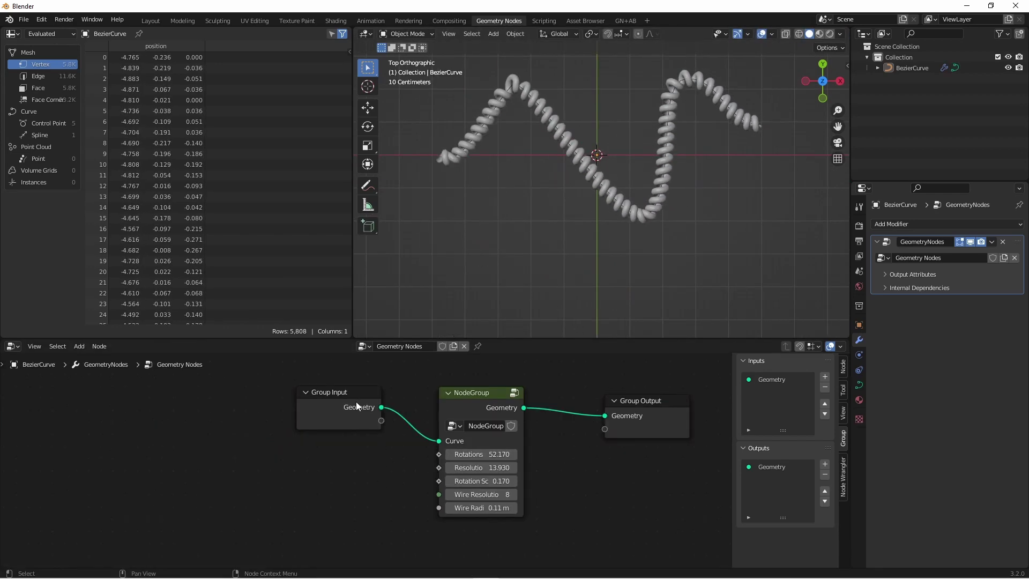
Replace Group Input with a Quadrilateral curve node feeding the node group's Curve, and lower the group's Rotations to 21.94
left_click(358, 407)
key("x")
key("shift+a")
mouse_move(301, 316)
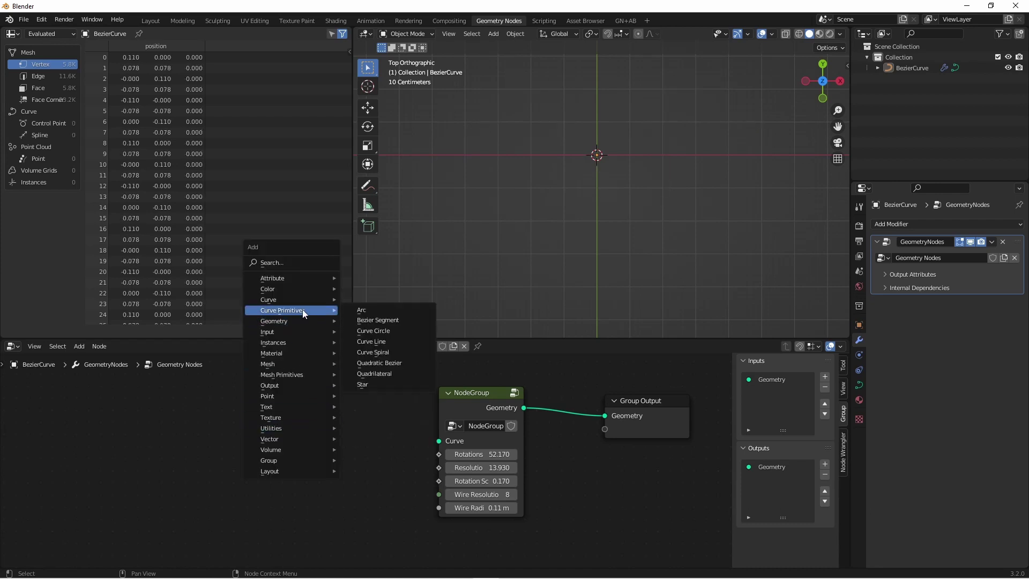
left_click(374, 373)
left_click(336, 426)
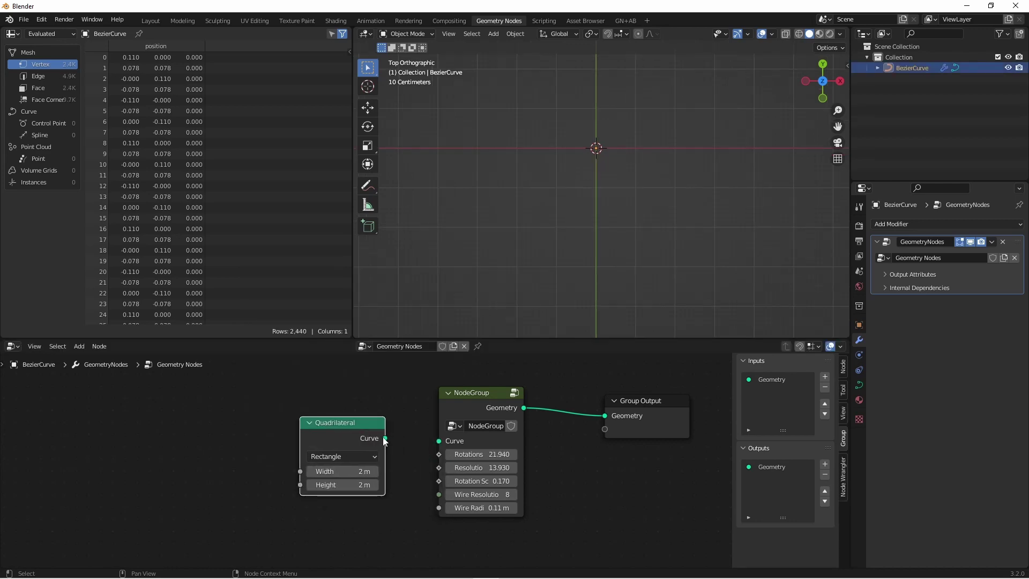
left_click_drag(385, 438, 439, 441)
Set the Quadrilateral's Width to 1.74 m and Height to 3.73 m, and inspect the coil in perspective
middle_click_drag(616, 165, 604, 194, "shift")
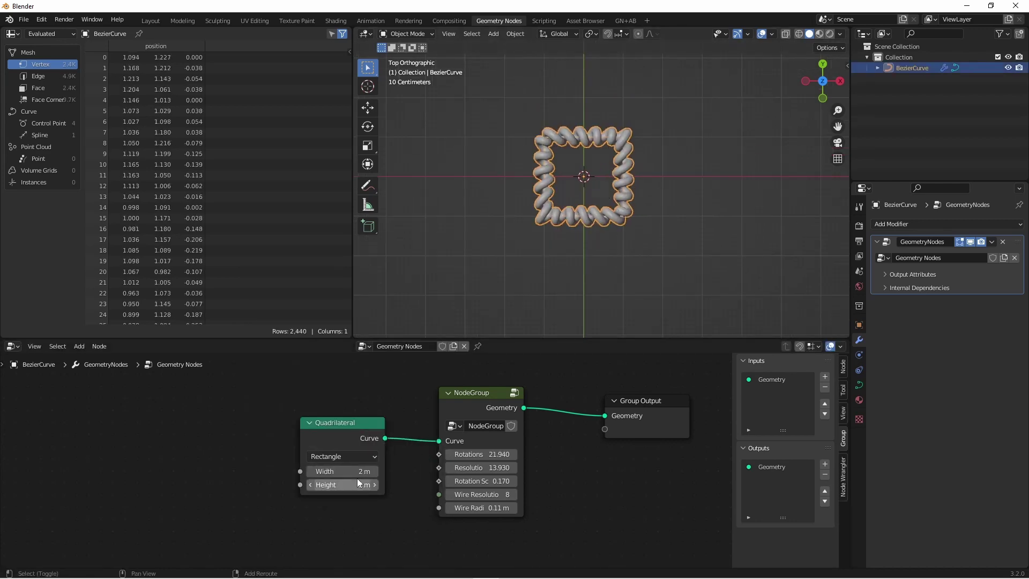
mouse_move(356, 472)
left_mouse_down()
mouse_move(386, 472)
mouse_move(343, 472)
left_mouse_up()
left_click_drag(356, 485, 449, 485)
middle_click_drag(665, 306, 631, 250)
left_click(631, 250)
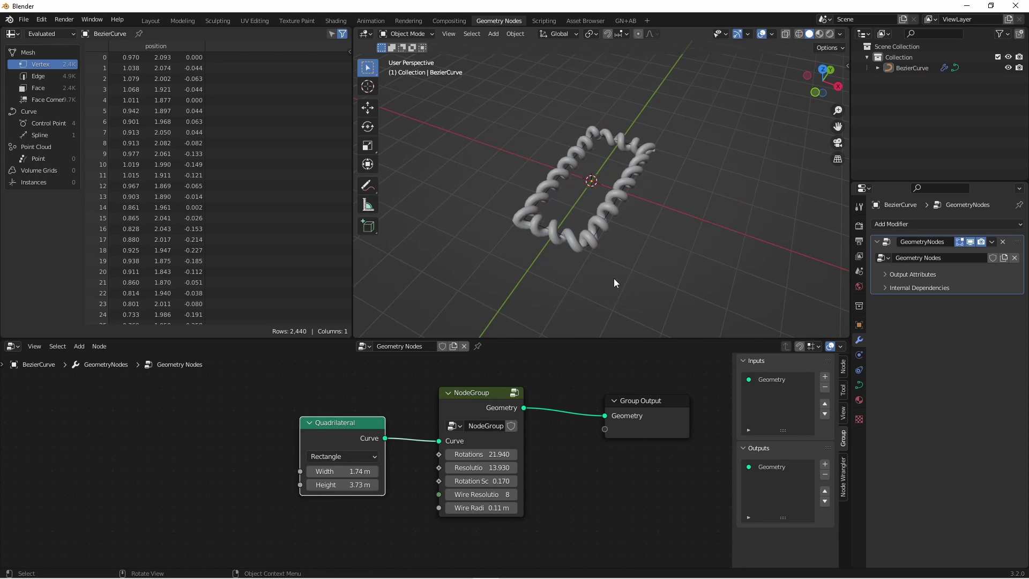
Replace the Quadrilateral with a Spiral of 1 rotation, 0.5 m start radius and -1.4 m height, using group Rotations 76.93 and Rotation Scale 0.11
key("shift+a")
mouse_move(375, 399)
left_click(462, 446)
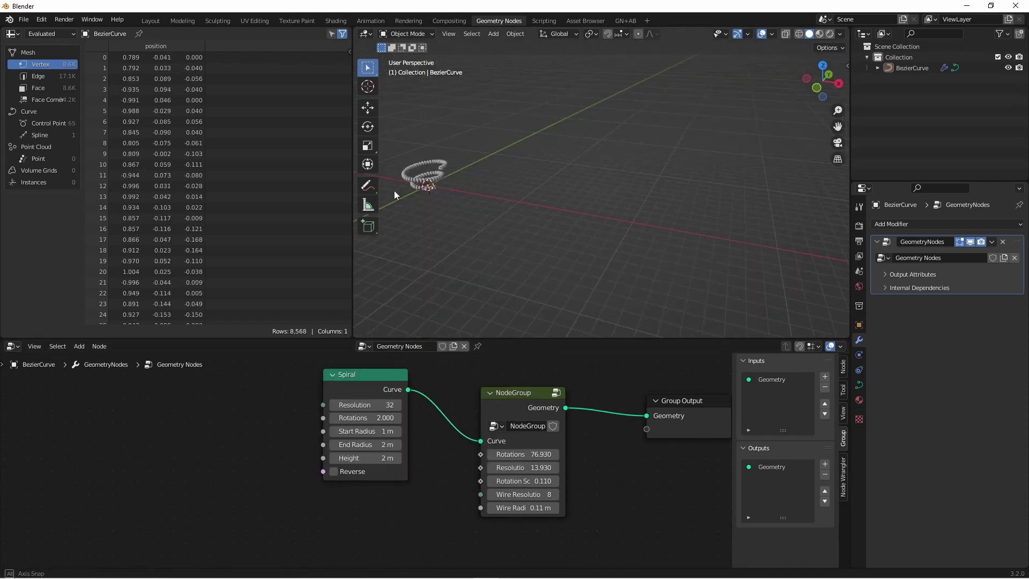
scroll(395, 195, "up", 6)
middle_click_drag(395, 195, 456, 262, "shift")
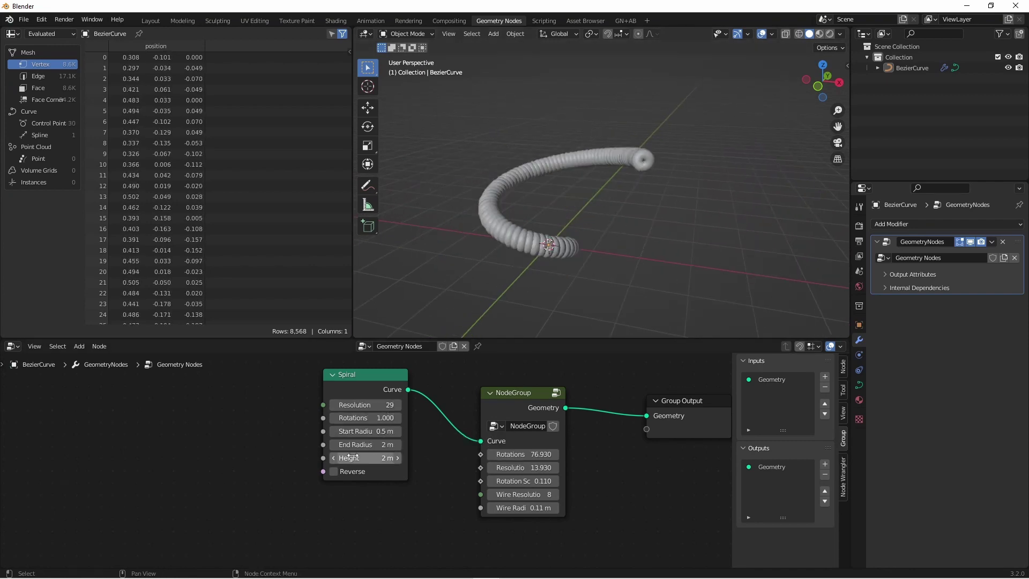
key("KP_7")
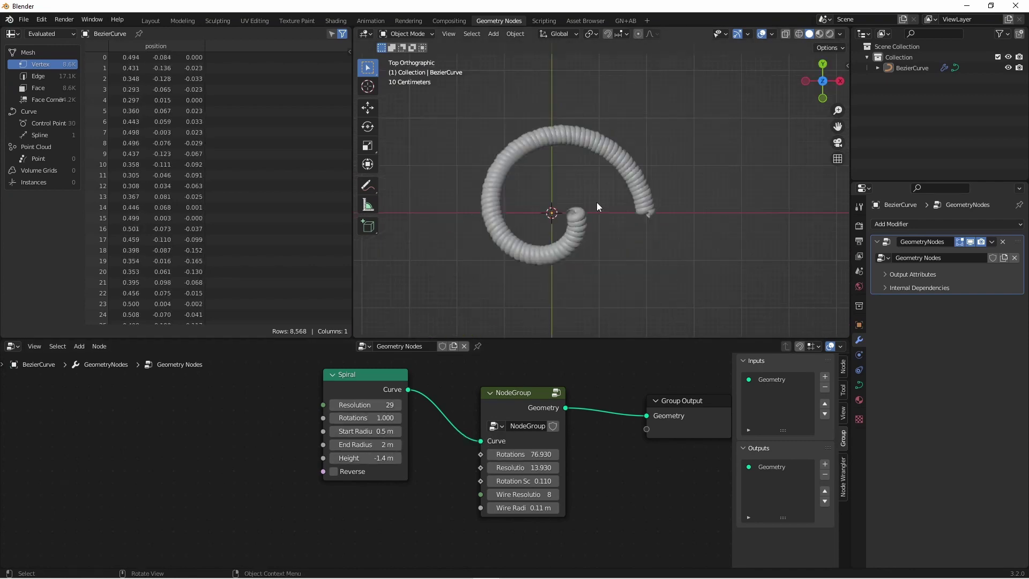